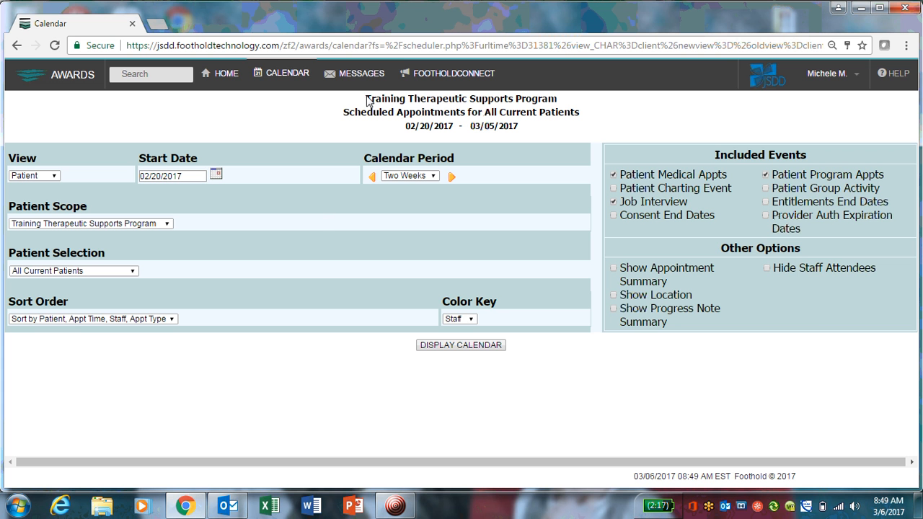
{"action": "left_click_drag", "start_coordinate": [367, 99], "coordinate": [559, 99]}
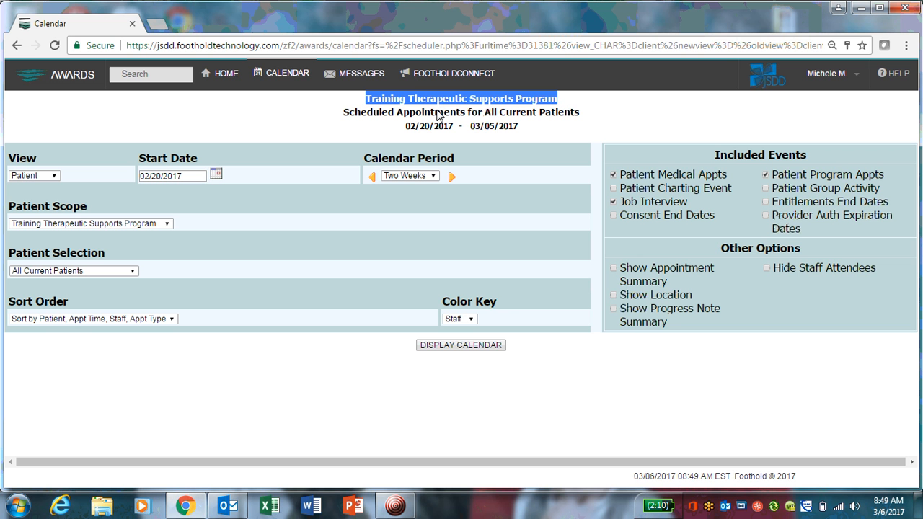
{"action": "left_click", "coordinate": [324, 108]}
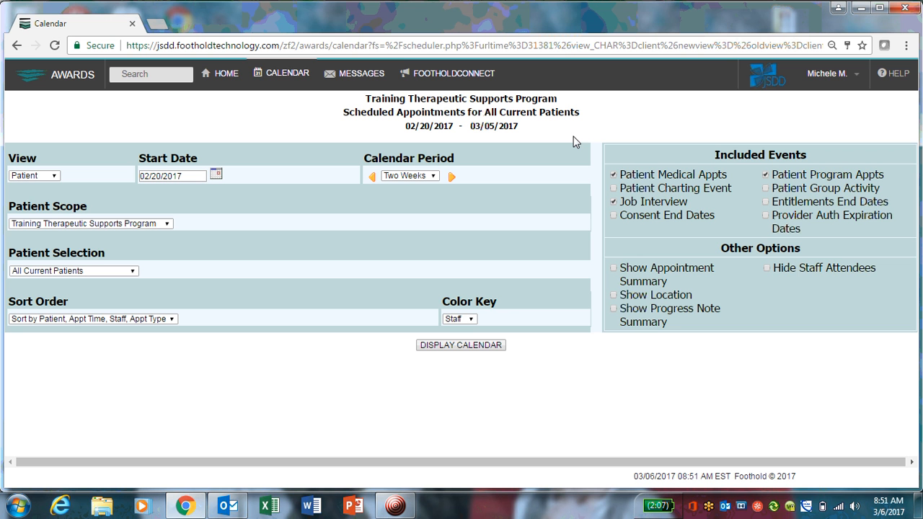
Switch the calendar view from Patient to Staff.
{"action": "left_click", "coordinate": [49, 179]}
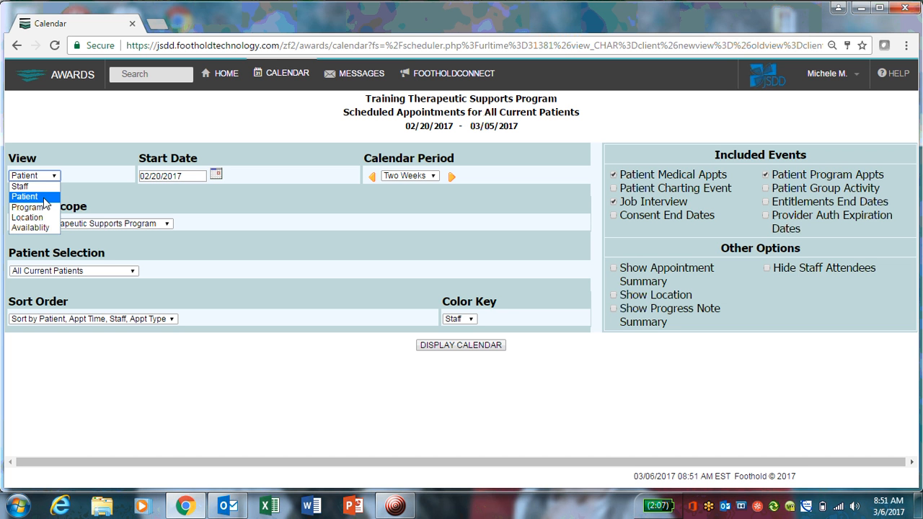
{"action": "left_click", "coordinate": [44, 201]}
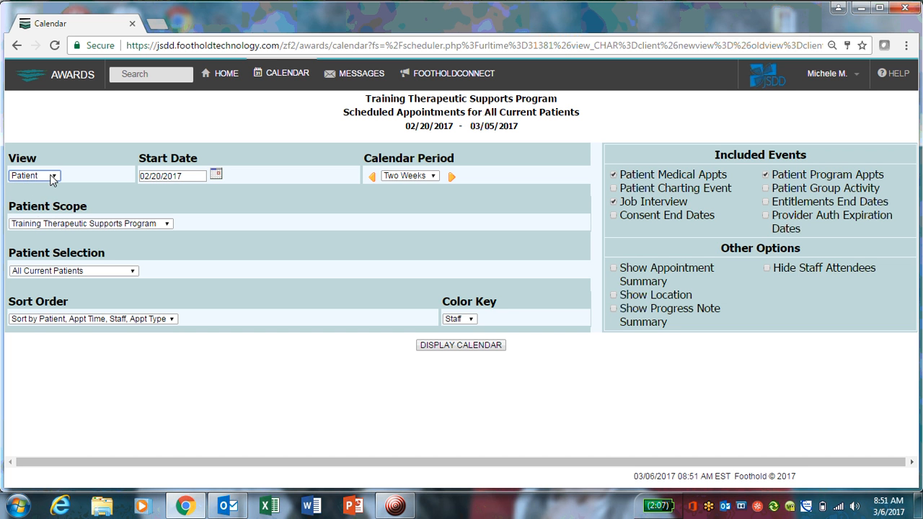
{"action": "left_click", "coordinate": [52, 177]}
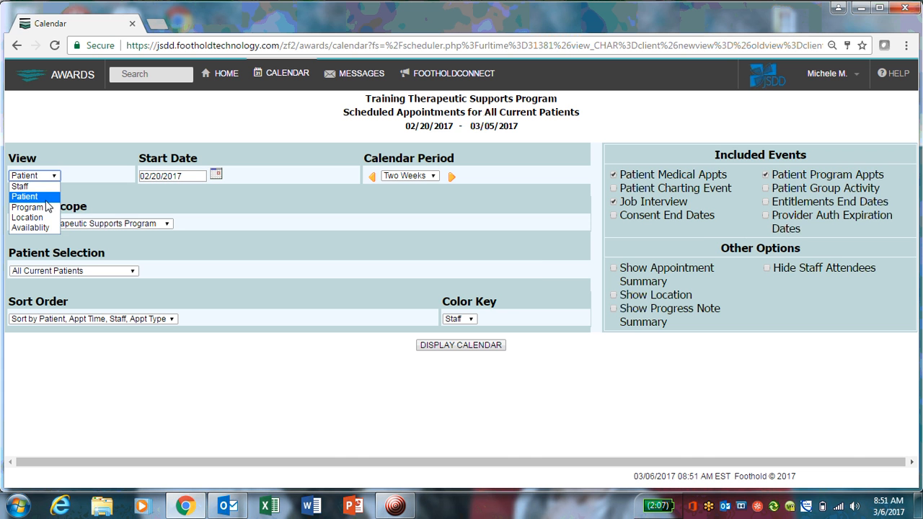
{"action": "left_click", "coordinate": [49, 186]}
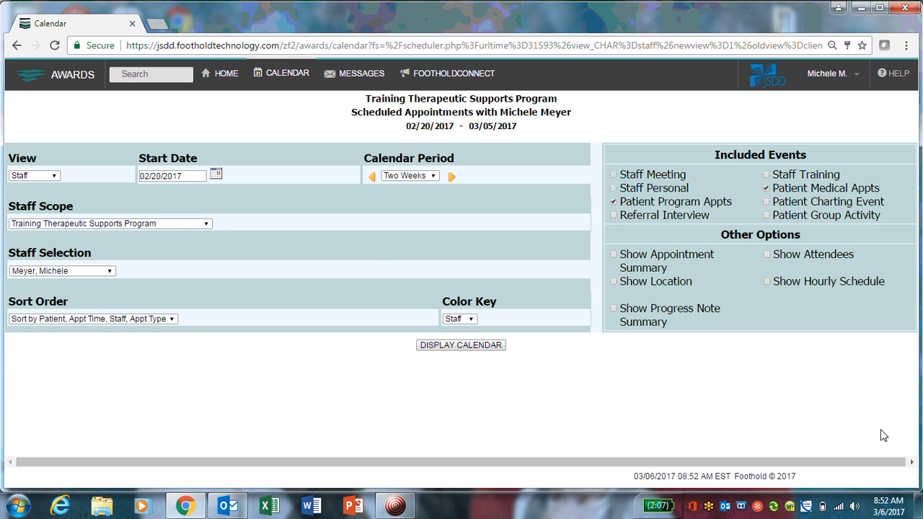
{"action": "left_click", "coordinate": [885, 509]}
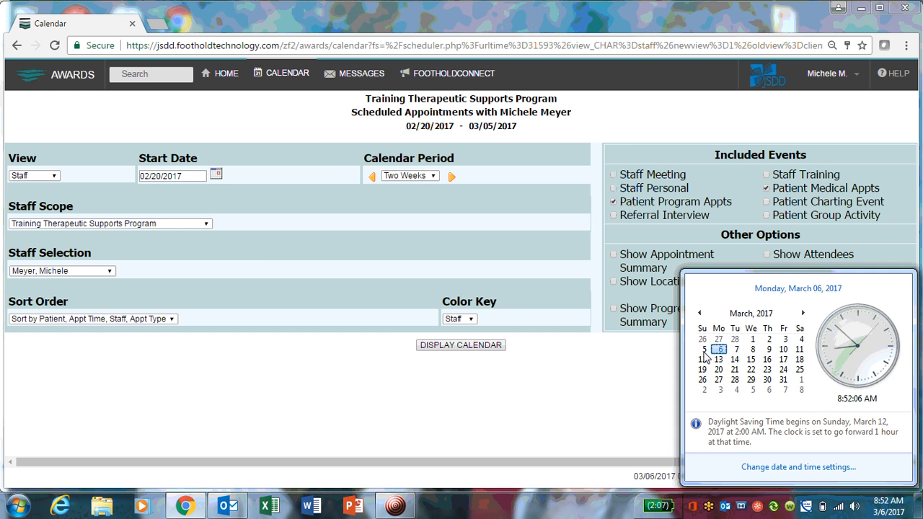
{"action": "left_click", "coordinate": [298, 237]}
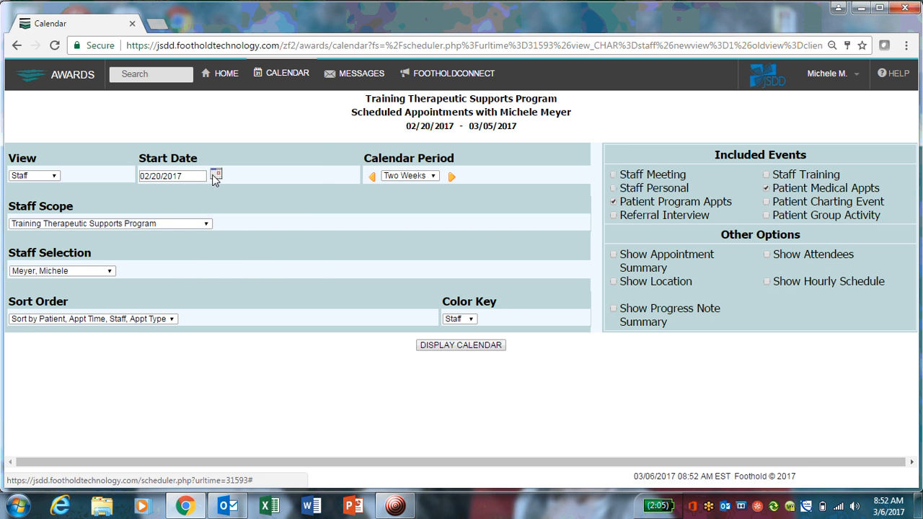
Set the start date to 02/06/2017 with the date picker and keep the calendar period at Two Weeks.
{"action": "left_click", "coordinate": [215, 175]}
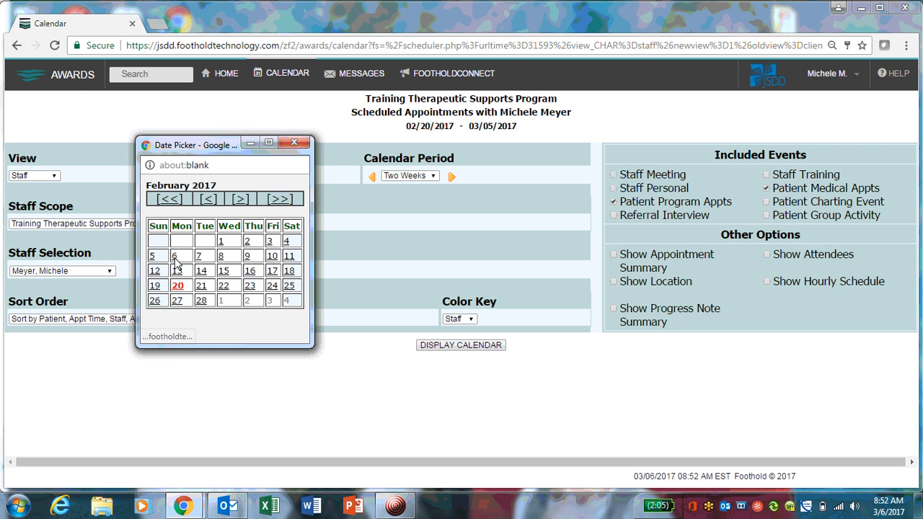
{"action": "left_click", "coordinate": [175, 258]}
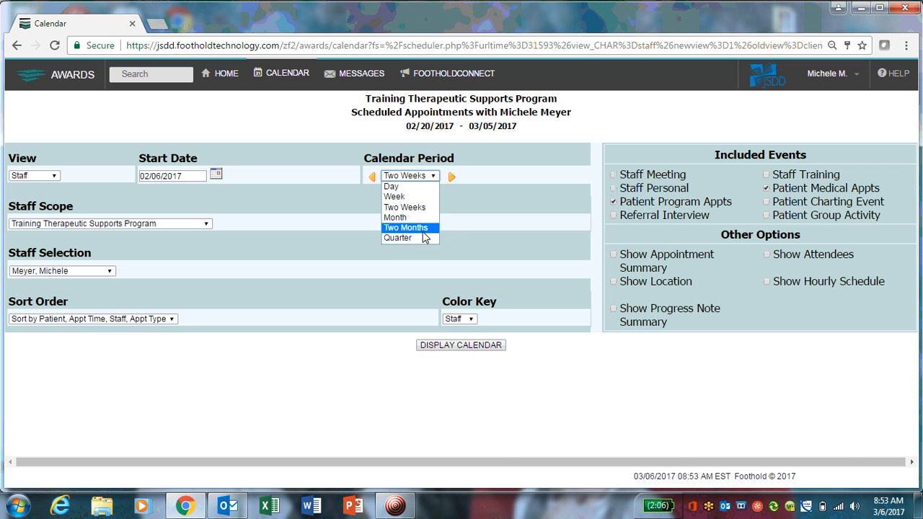
{"action": "left_click", "coordinate": [427, 208]}
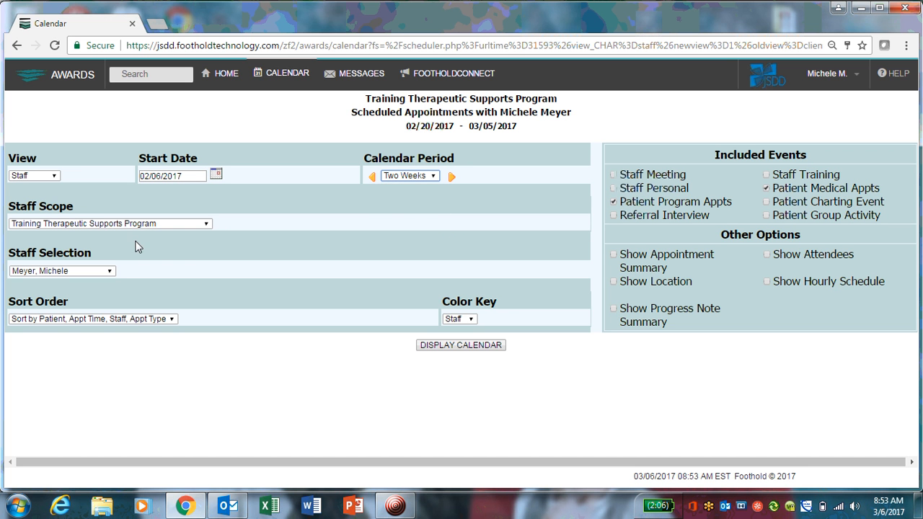
Choose Trainer, AWARDS as the staff selection.
{"action": "left_click", "coordinate": [39, 226]}
{"action": "left_click", "coordinate": [40, 226]}
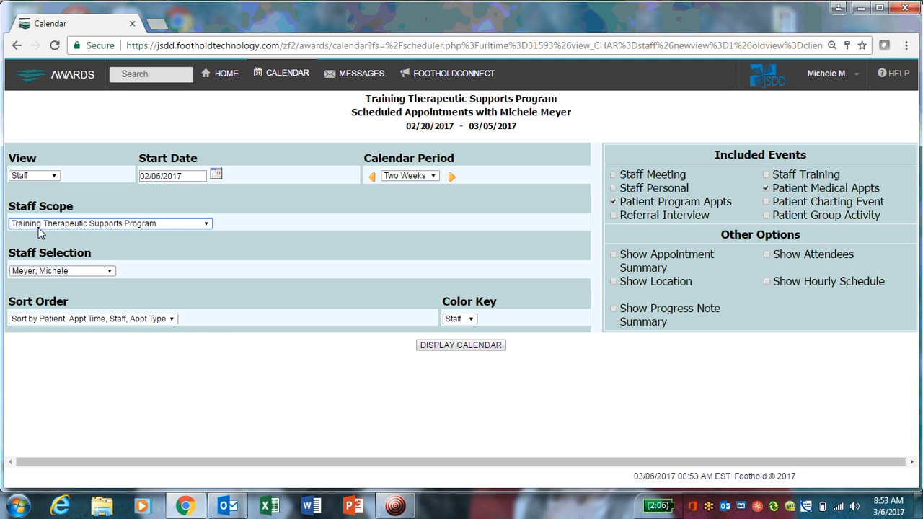
{"action": "left_click", "coordinate": [42, 273]}
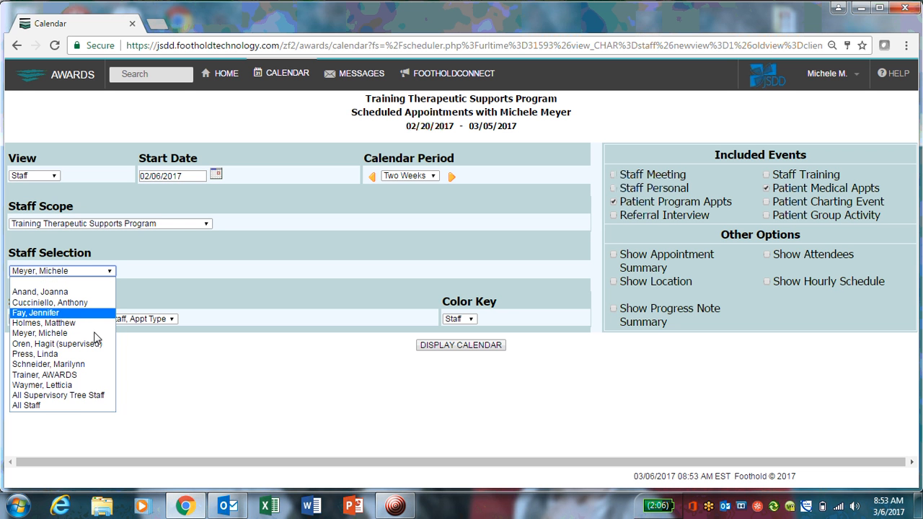
{"action": "left_click", "coordinate": [85, 376]}
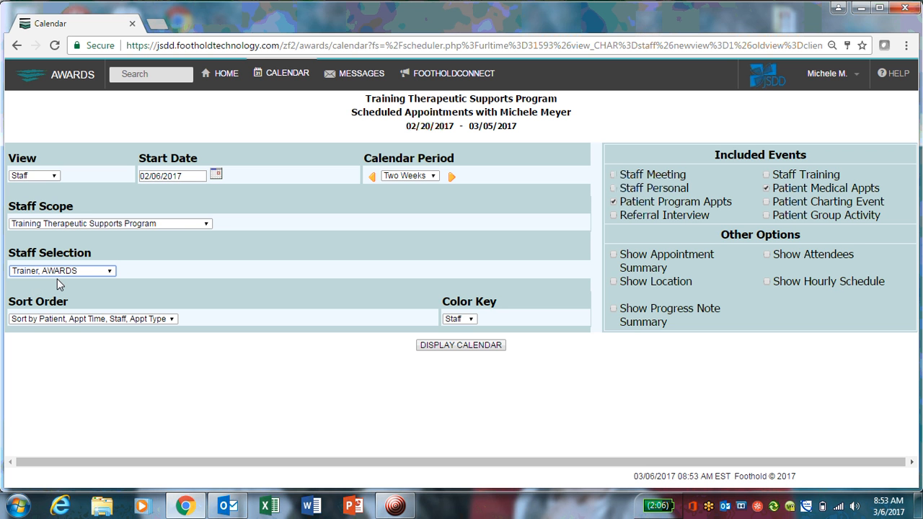
Set the sort order to Sort by Staff, Appt Time, Patient, Appt Type.
{"action": "left_click", "coordinate": [40, 178]}
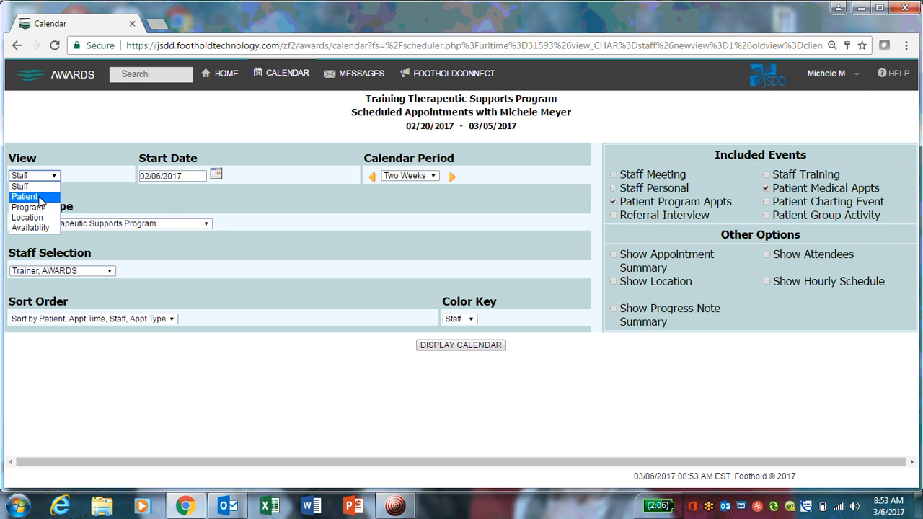
{"action": "left_click", "coordinate": [79, 175]}
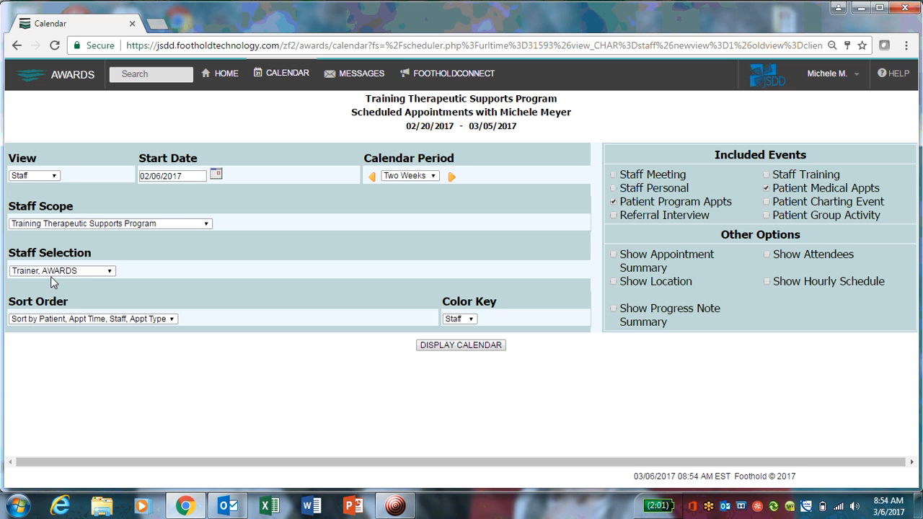
{"action": "left_click", "coordinate": [105, 321]}
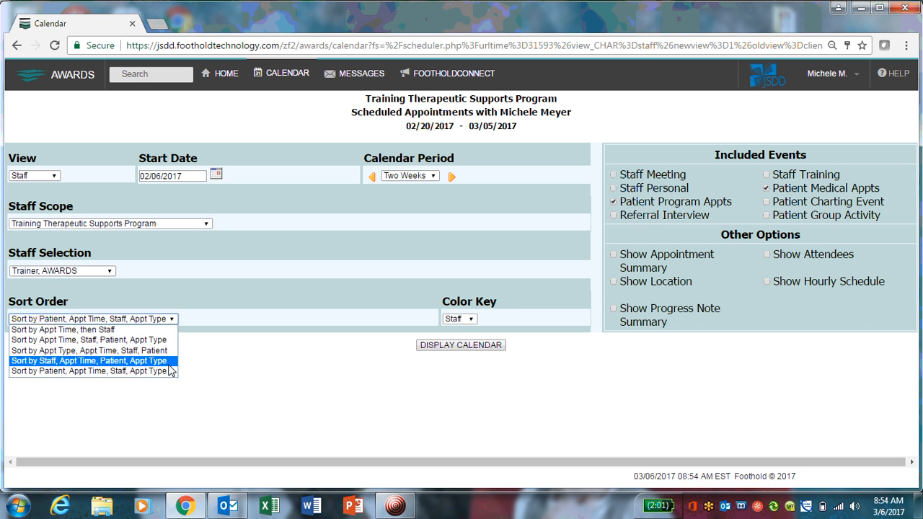
{"action": "left_click", "coordinate": [170, 364]}
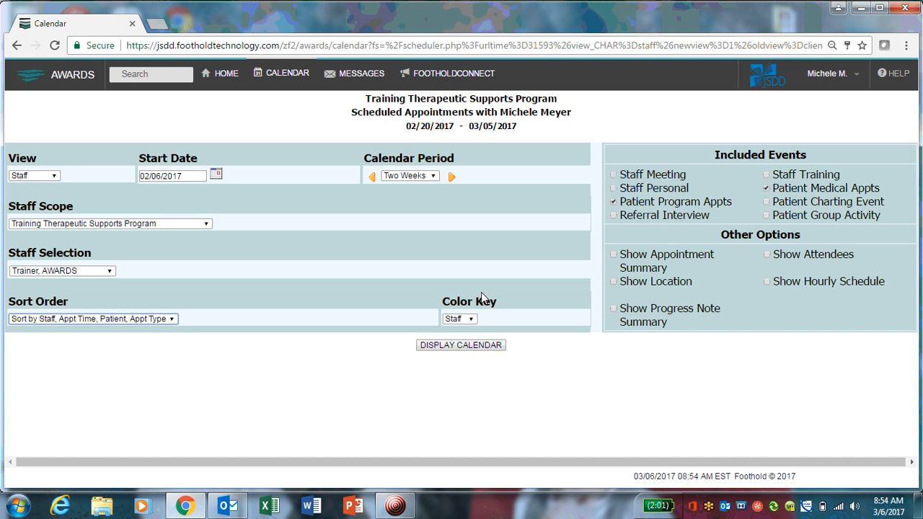
Keep the color key at Staff and display the calendar.
{"action": "left_click", "coordinate": [471, 319]}
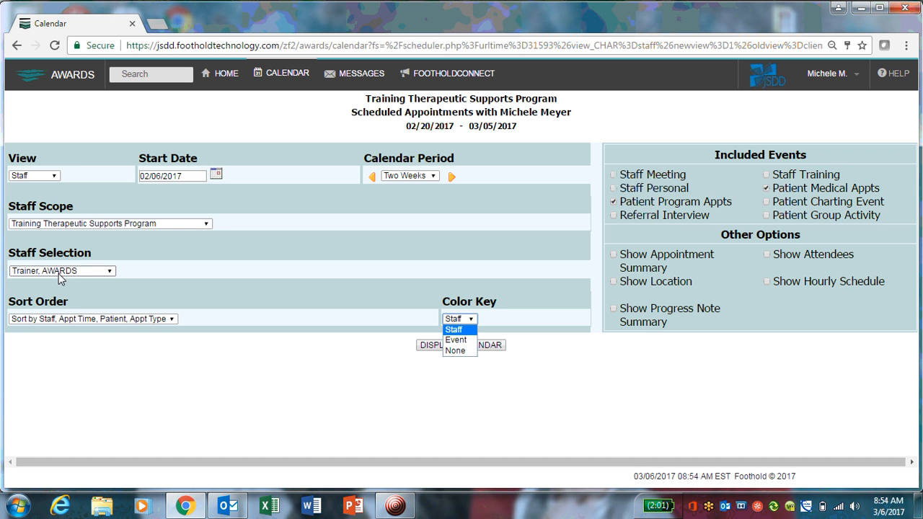
{"action": "left_click", "coordinate": [454, 329]}
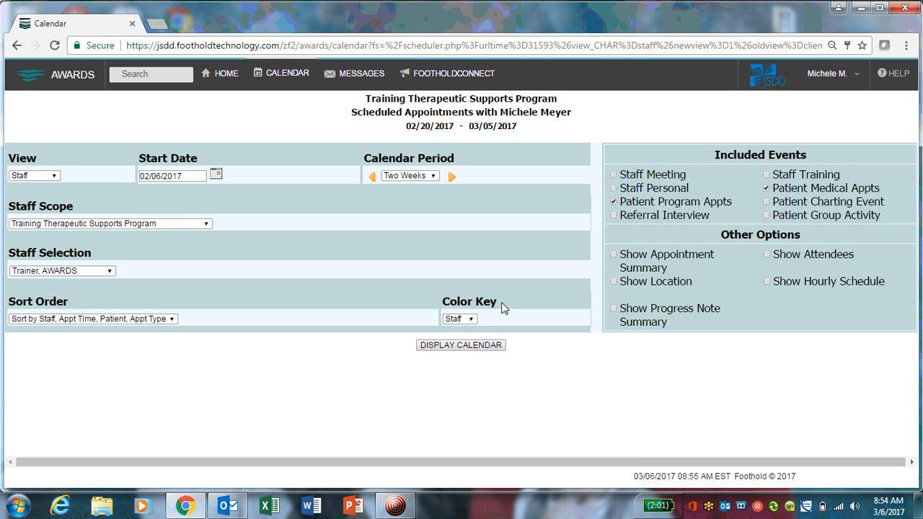
{"action": "left_click", "coordinate": [458, 345]}
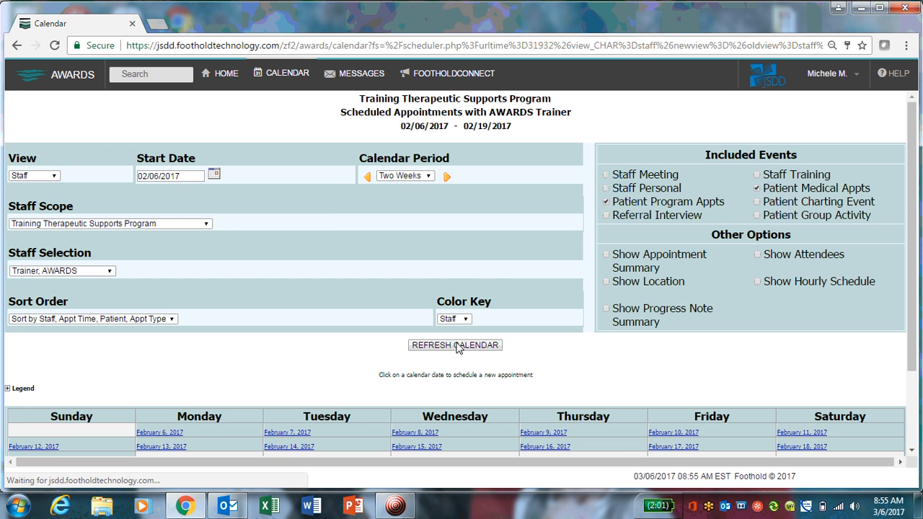
Scroll through the displayed two-week calendar for February.
{"action": "scroll", "coordinate": [914, 207], "scroll_direction": "down", "scroll_amount": 2}
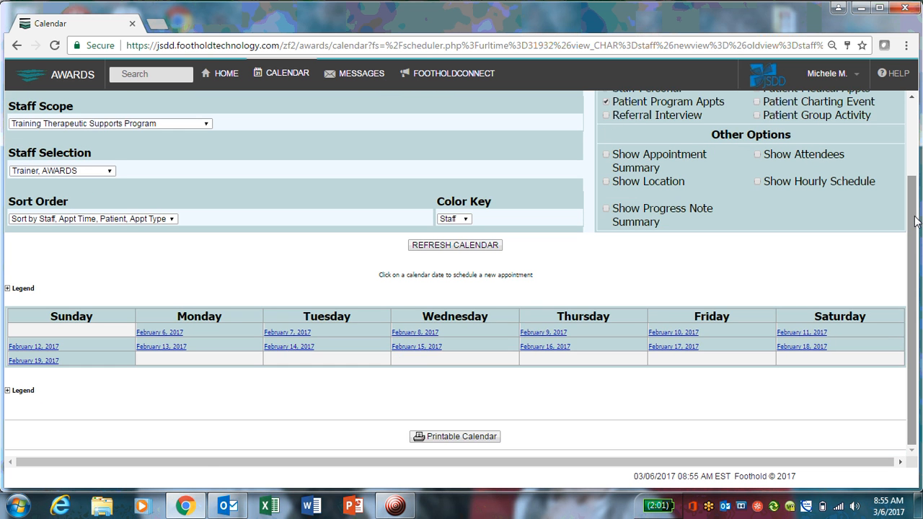
{"action": "left_click_drag", "start_coordinate": [914, 221], "coordinate": [918, 148]}
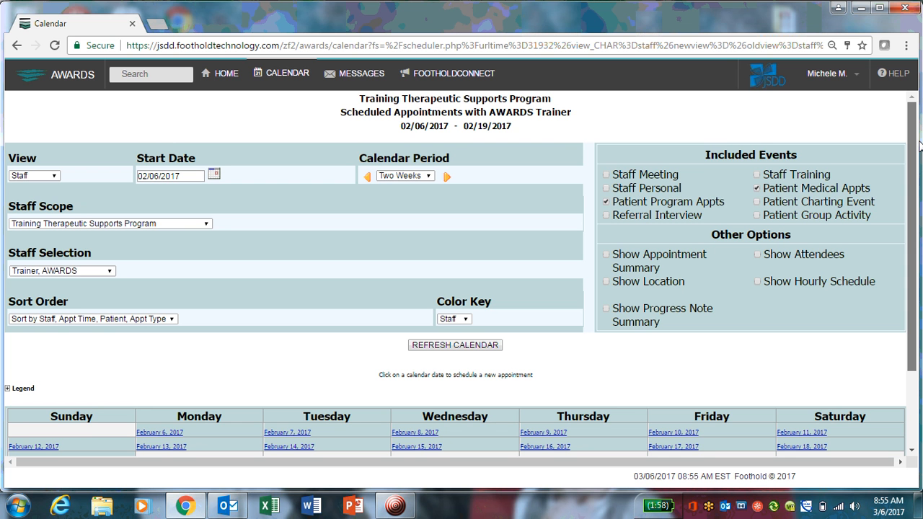
{"action": "left_click_drag", "start_coordinate": [919, 141], "coordinate": [910, 206]}
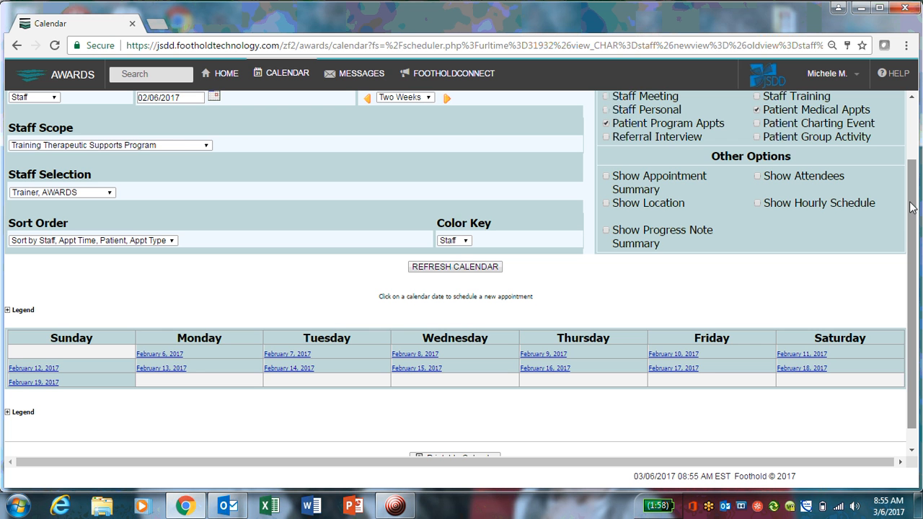
{"action": "left_click_drag", "start_coordinate": [910, 207], "coordinate": [912, 137]}
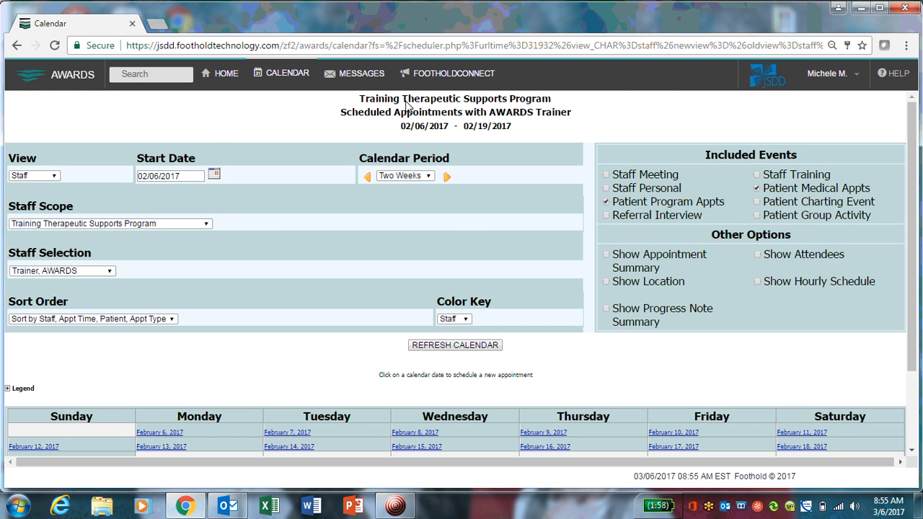
Change the start date to 03/06/2017 through the date picker and refresh the calendar.
{"action": "left_click", "coordinate": [214, 175]}
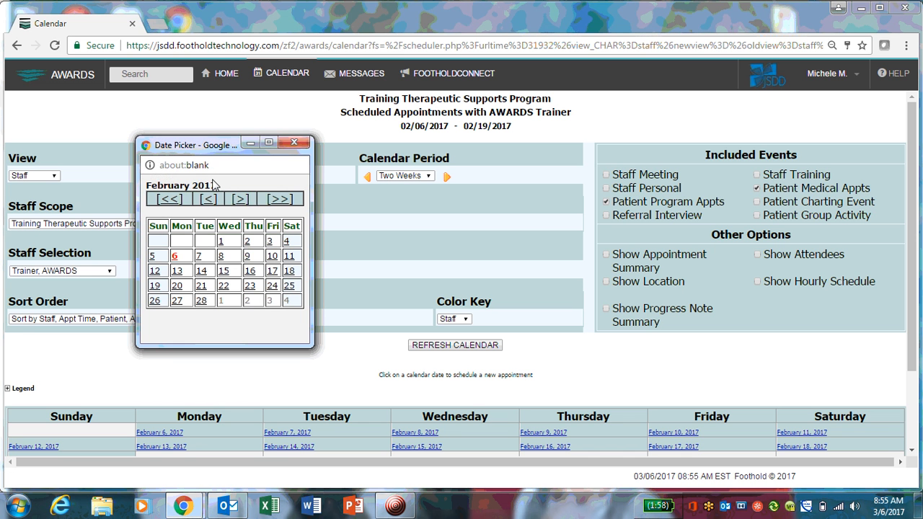
{"action": "left_click", "coordinate": [241, 201]}
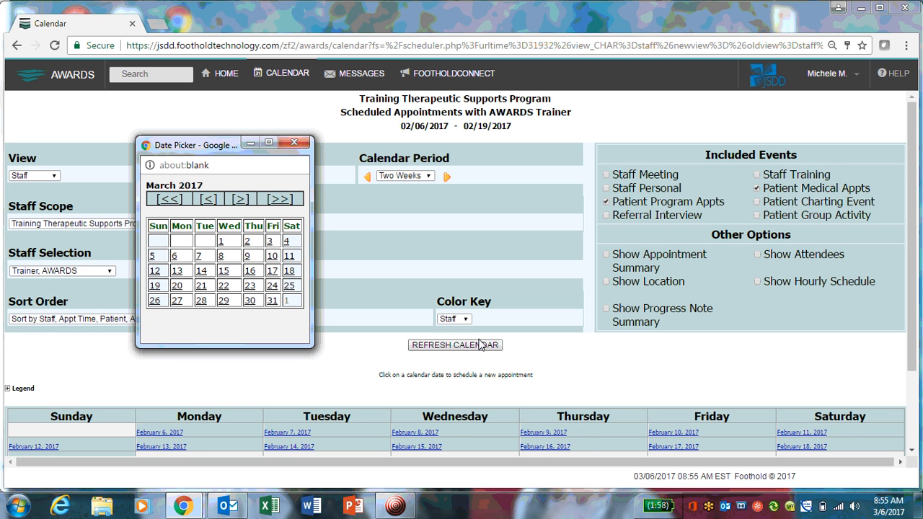
{"action": "left_click", "coordinate": [174, 258]}
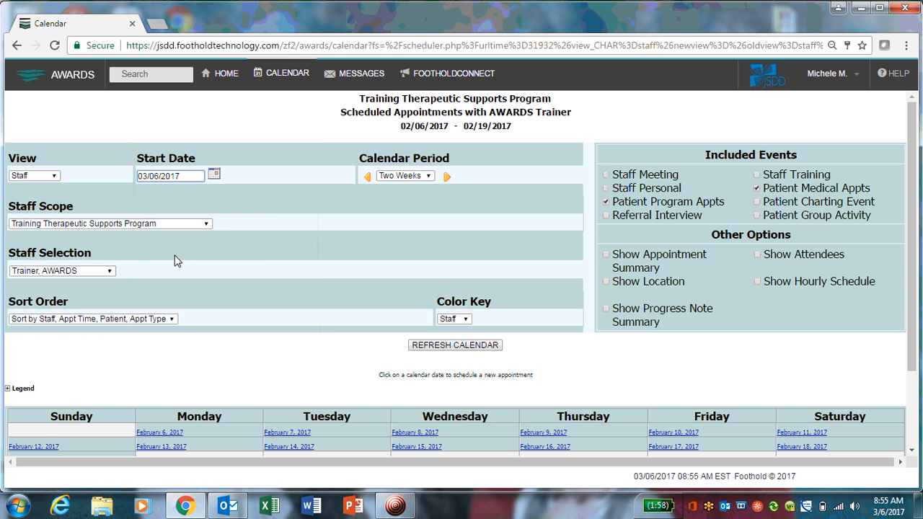
{"action": "left_click", "coordinate": [444, 346]}
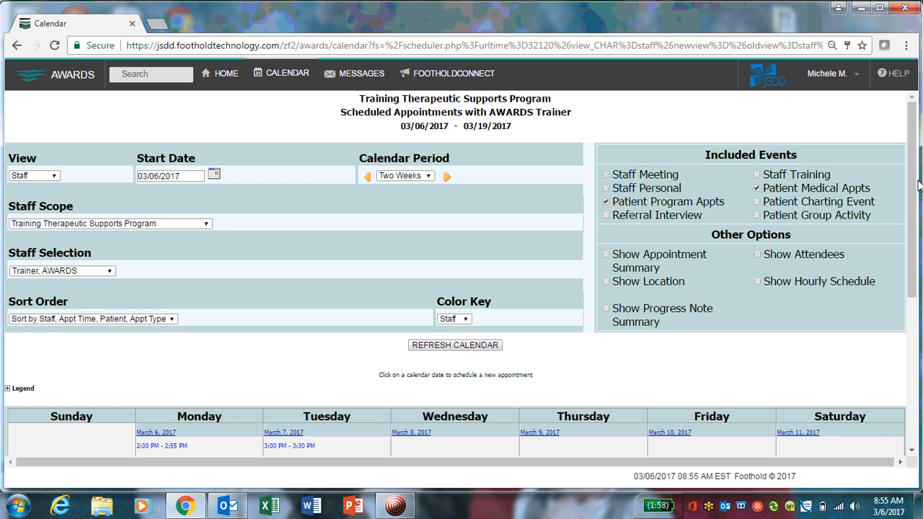
Examine the appointments listed in the refreshed March calendar.
{"action": "scroll", "coordinate": [913, 279], "scroll_direction": "down", "scroll_amount": 1}
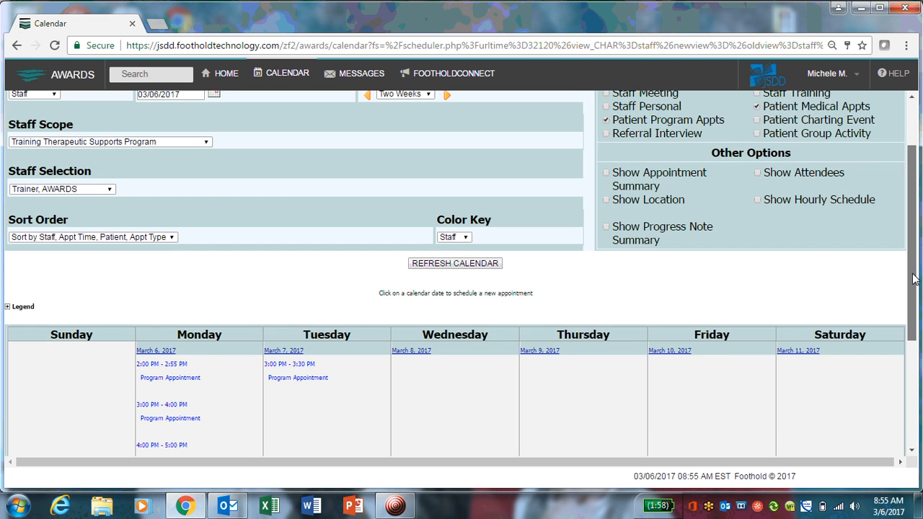
{"action": "left_click_drag", "start_coordinate": [913, 279], "coordinate": [916, 350]}
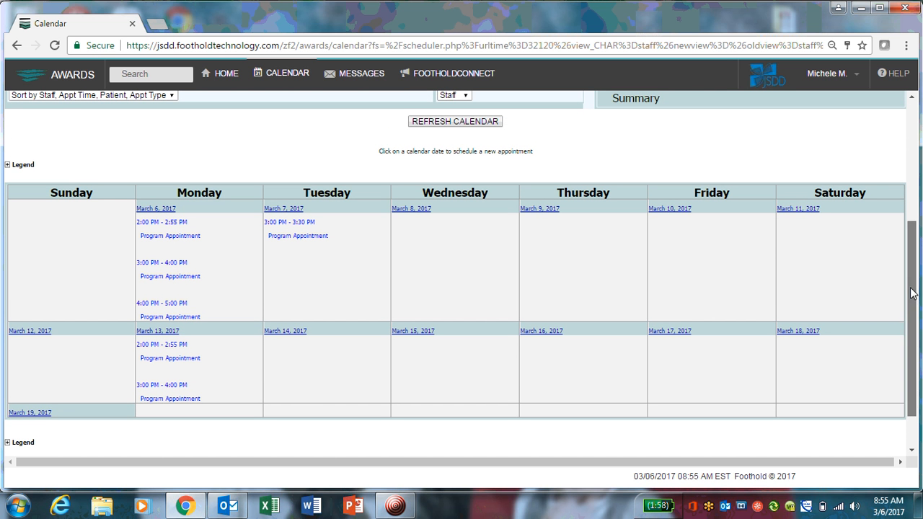
{"action": "scroll", "coordinate": [911, 295], "scroll_direction": "up", "scroll_amount": 3}
{"action": "left_click", "coordinate": [34, 135]}
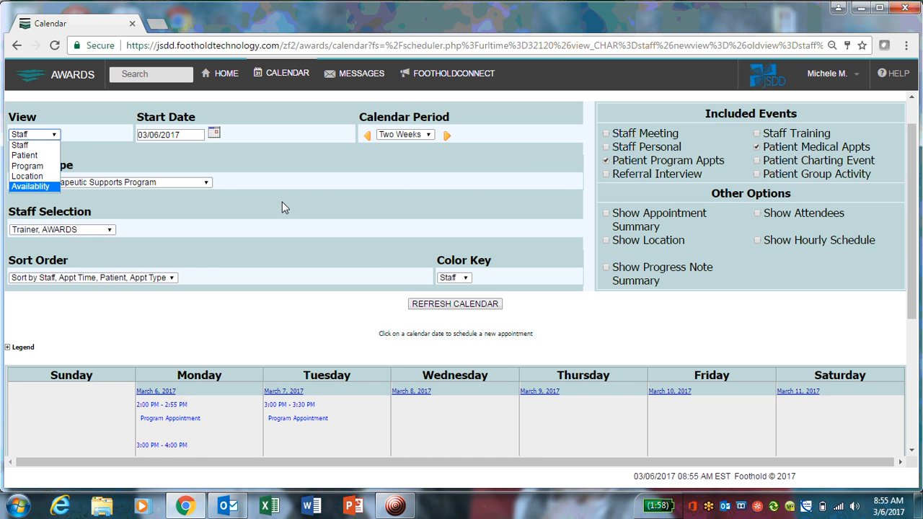
{"action": "left_click", "coordinate": [562, 188]}
{"action": "left_click_drag", "start_coordinate": [920, 172], "coordinate": [920, 278]}
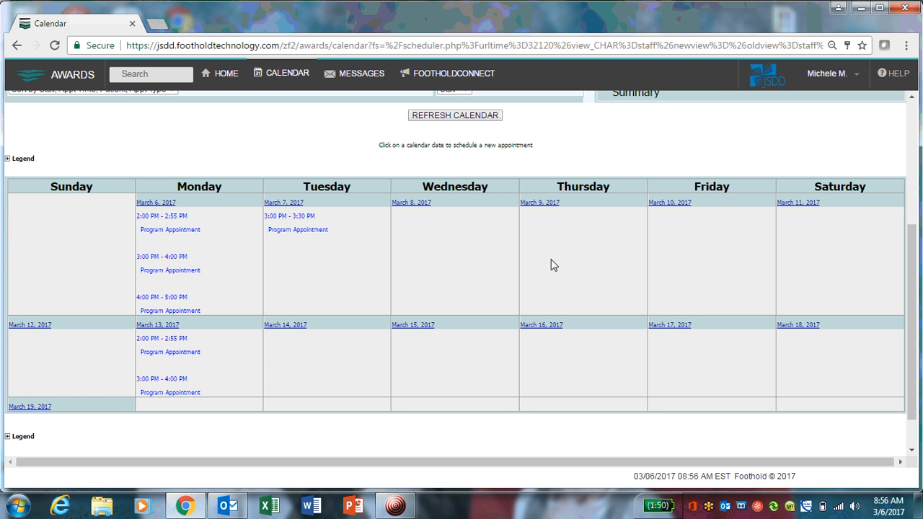
Start scheduling a new event on March 9, 2017 and review the Medical and Program Appointment event types.
{"action": "left_click", "coordinate": [536, 204]}
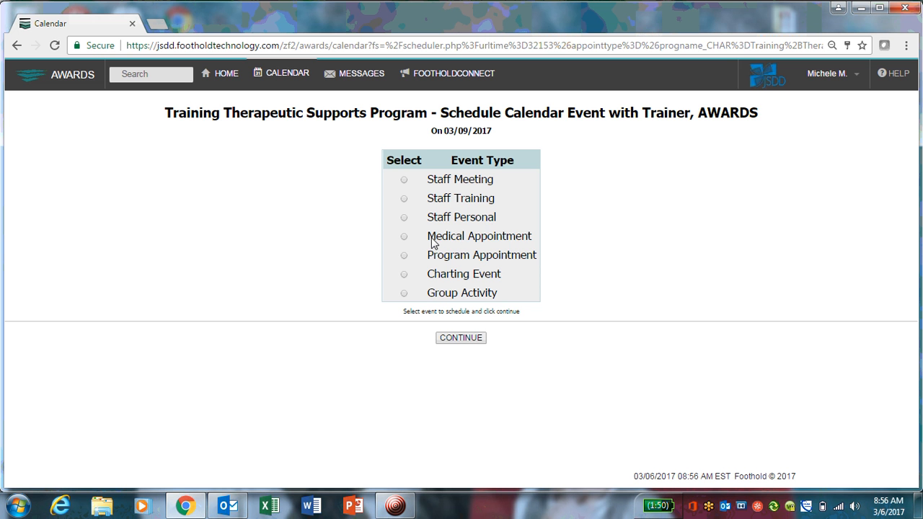
{"action": "left_click_drag", "start_coordinate": [432, 241], "coordinate": [536, 238]}
{"action": "left_click", "coordinate": [509, 256]}
{"action": "left_click_drag", "start_coordinate": [430, 258], "coordinate": [529, 255]}
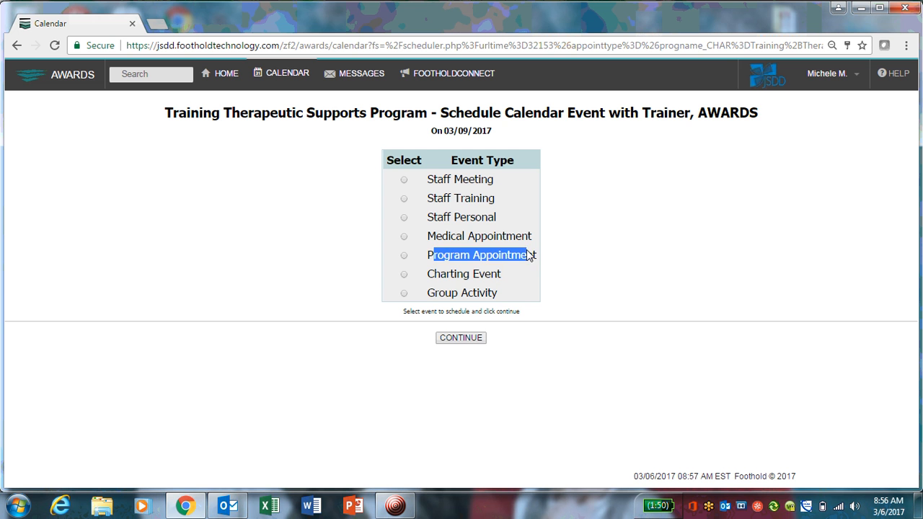
Select the Program Appointment event type and continue to the appointment form.
{"action": "left_click", "coordinate": [500, 257]}
{"action": "triple_click", "coordinate": [442, 258]}
{"action": "left_click", "coordinate": [443, 258]}
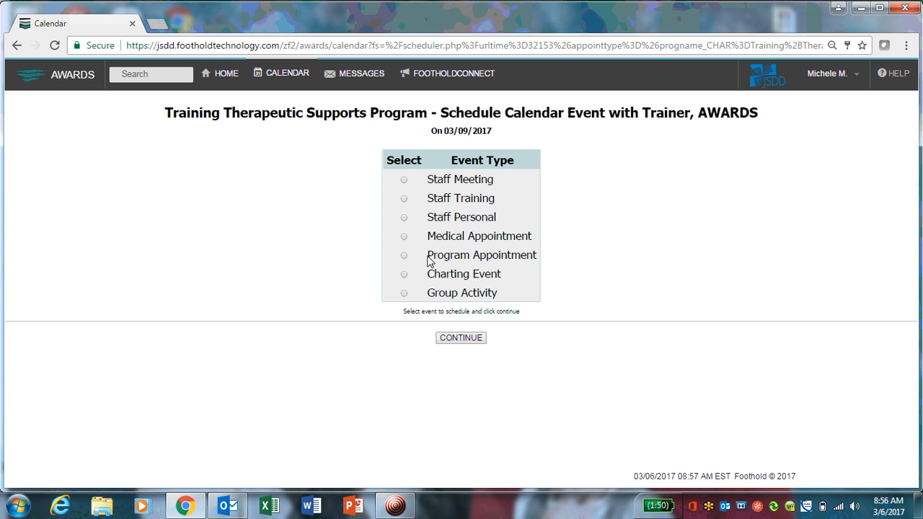
{"action": "left_click_drag", "start_coordinate": [430, 261], "coordinate": [470, 258]}
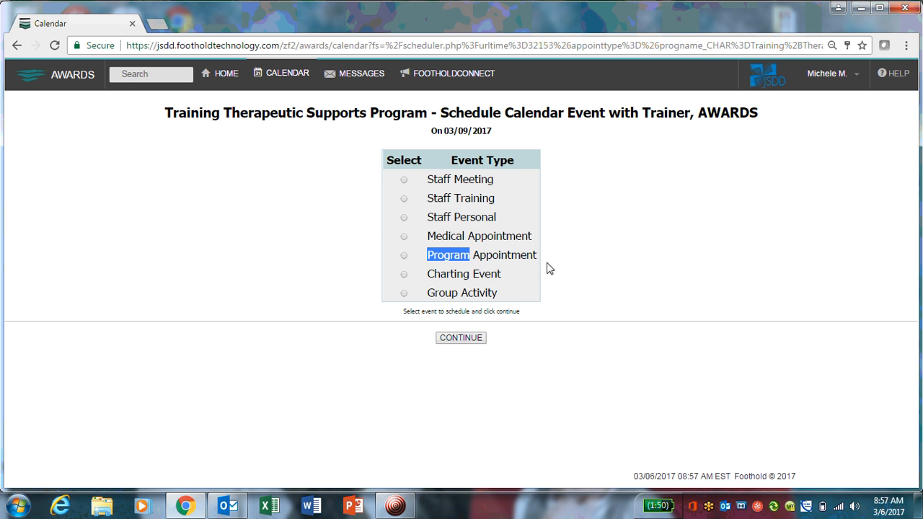
{"action": "left_click_drag", "start_coordinate": [361, 241], "coordinate": [491, 221]}
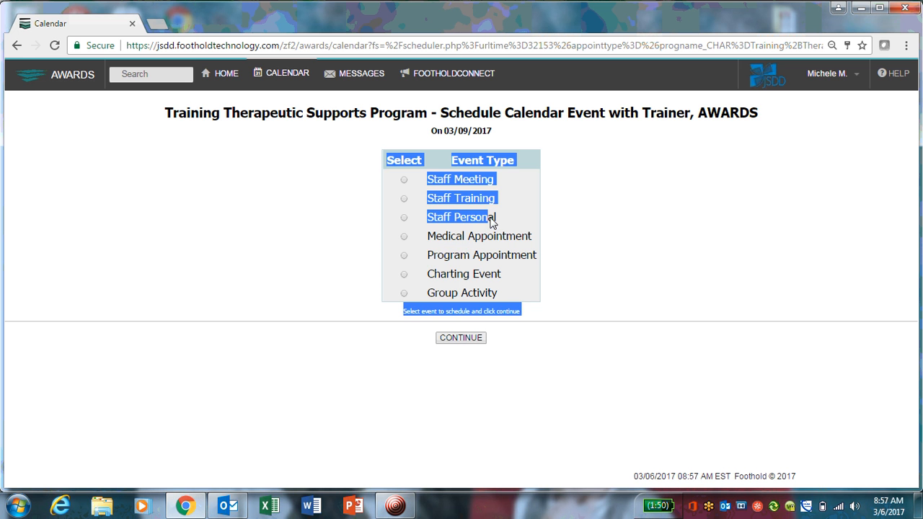
{"action": "left_click", "coordinate": [552, 226]}
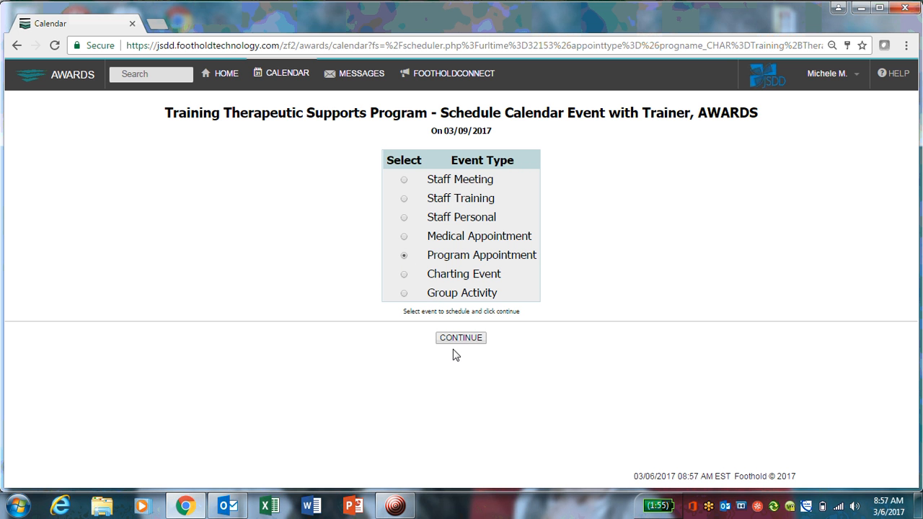
{"action": "left_click", "coordinate": [467, 337]}
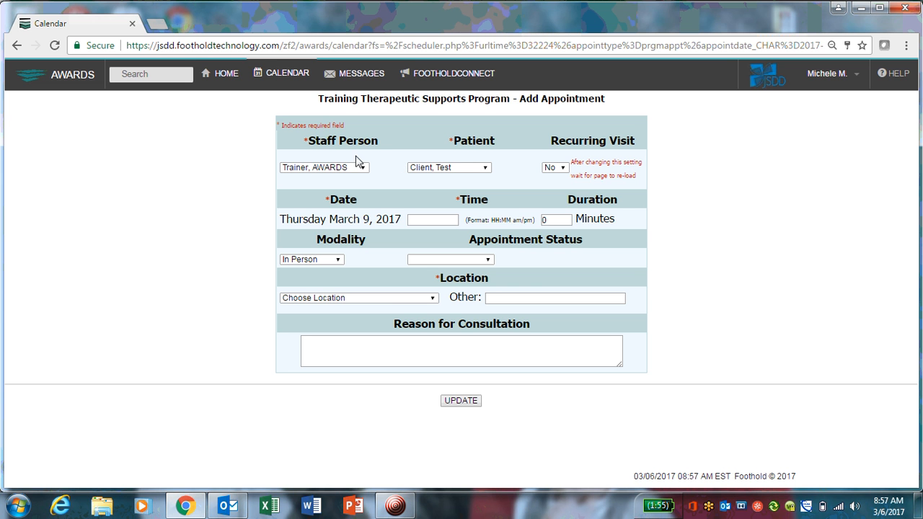
Choose the second test client from the Patient list for the appointment.
{"action": "left_click", "coordinate": [484, 168]}
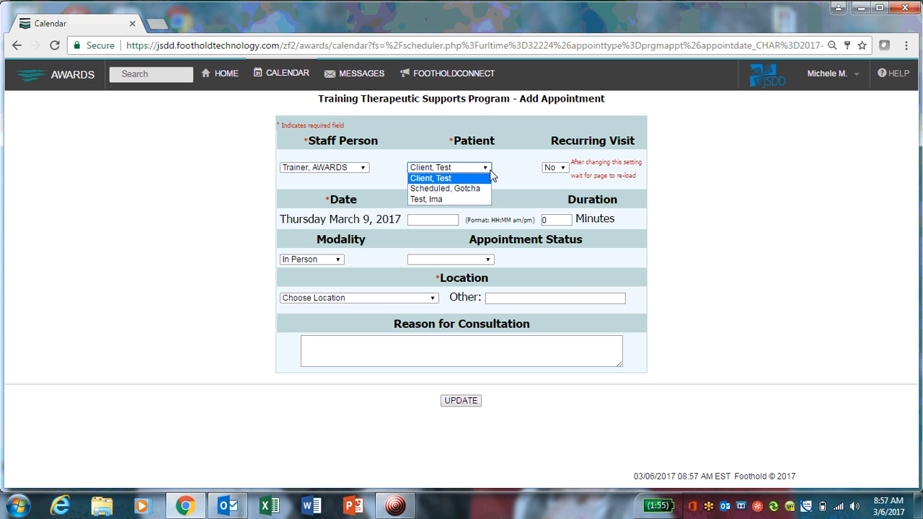
{"action": "left_click", "coordinate": [472, 189]}
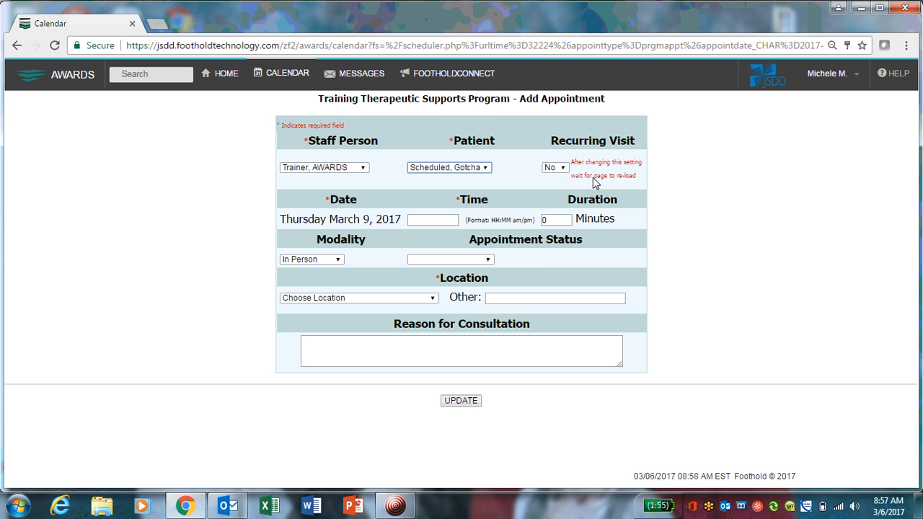
Try setting Recurring Visit to Yes to review the recurring schedule fields, then set it back to No.
{"action": "left_click", "coordinate": [556, 168]}
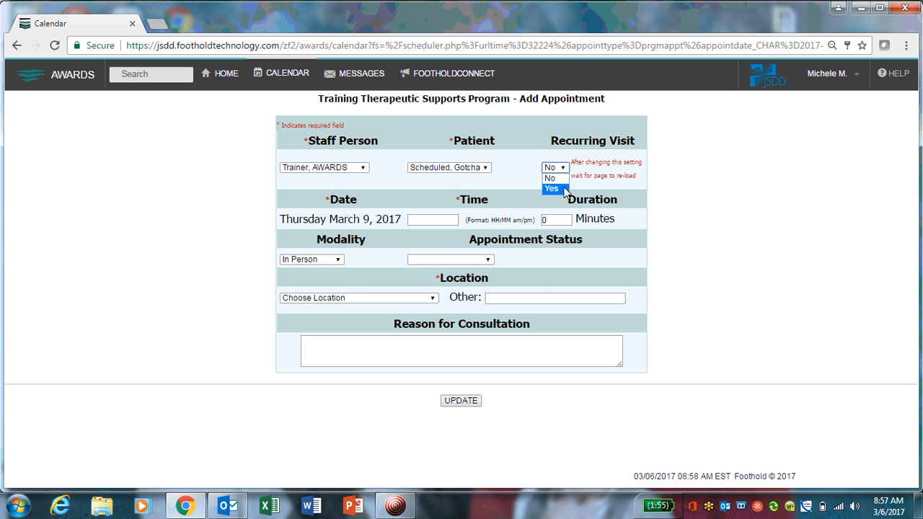
{"action": "left_click", "coordinate": [565, 190]}
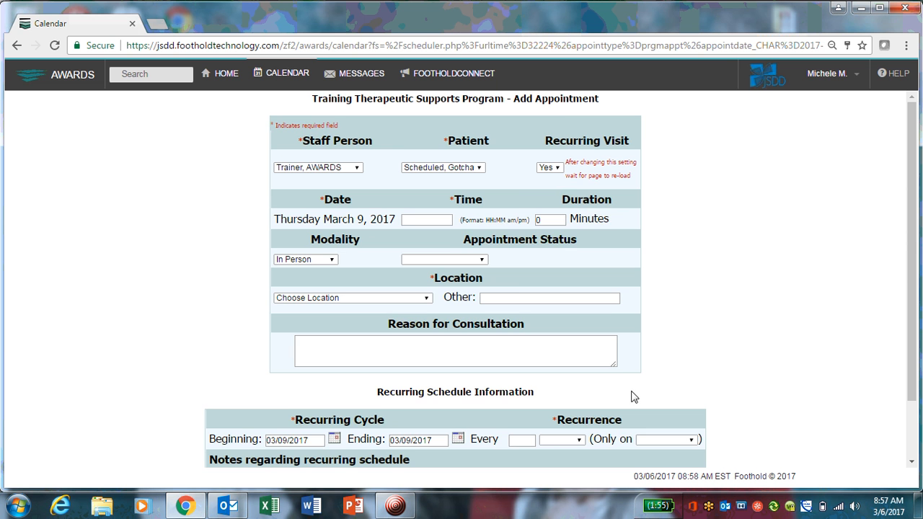
{"action": "scroll", "coordinate": [519, 382], "scroll_direction": "down", "scroll_amount": 2}
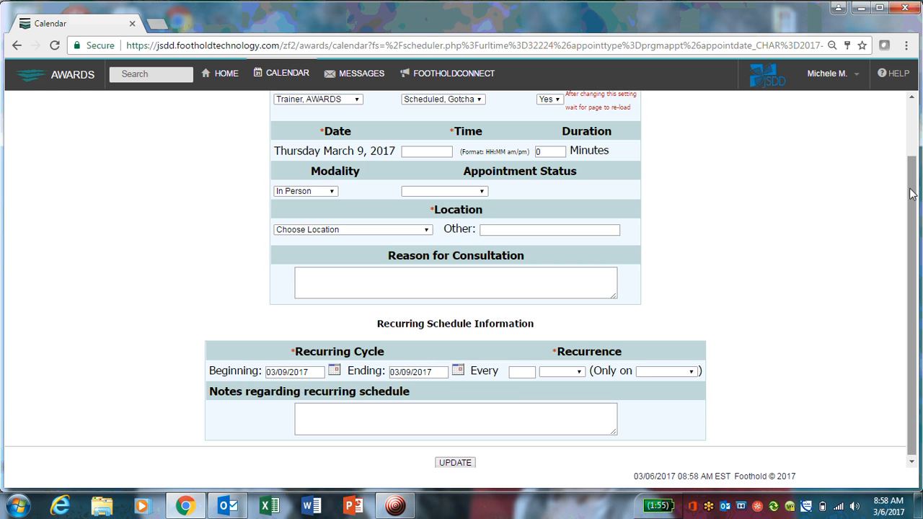
{"action": "left_click_drag", "start_coordinate": [914, 188], "coordinate": [918, 128]}
{"action": "left_click", "coordinate": [555, 167]}
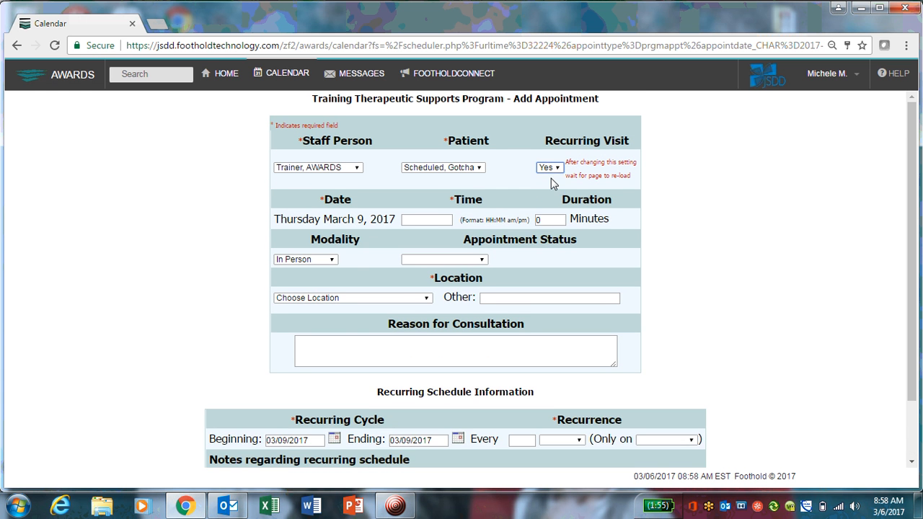
{"action": "left_click", "coordinate": [551, 178]}
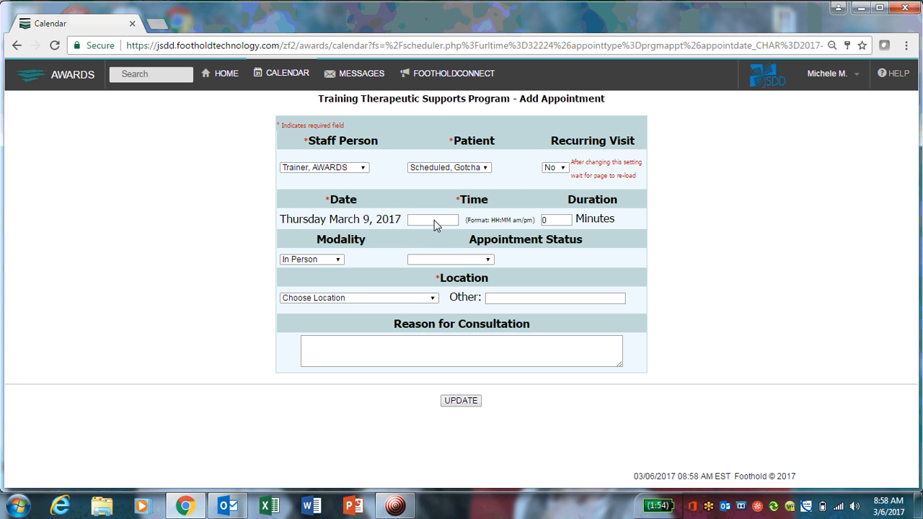
Enter the appointment time as 04:00 pm in the HH:MM am/pm format.
{"action": "left_click_drag", "start_coordinate": [492, 223], "coordinate": [535, 223]}
{"action": "left_click", "coordinate": [498, 218]}
{"action": "left_click_drag", "start_coordinate": [473, 222], "coordinate": [537, 222]}
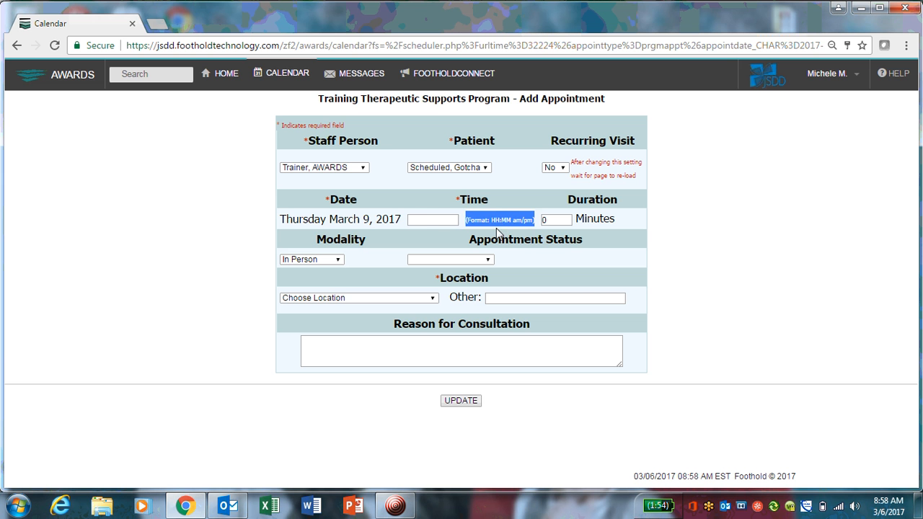
{"action": "left_click", "coordinate": [425, 220]}
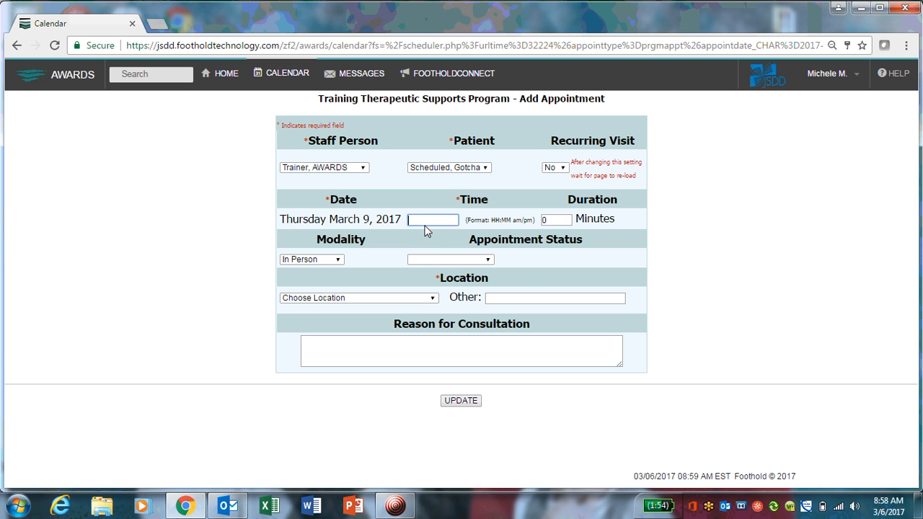
{"action": "type", "text": "4 p,m"}
{"action": "type", "text": "04"}
{"action": "type", "text": ":"}
{"action": "type", "text": "00 pm"}
{"action": "left_click", "coordinate": [445, 220]}
{"action": "left_click_drag", "start_coordinate": [429, 222], "coordinate": [535, 225]}
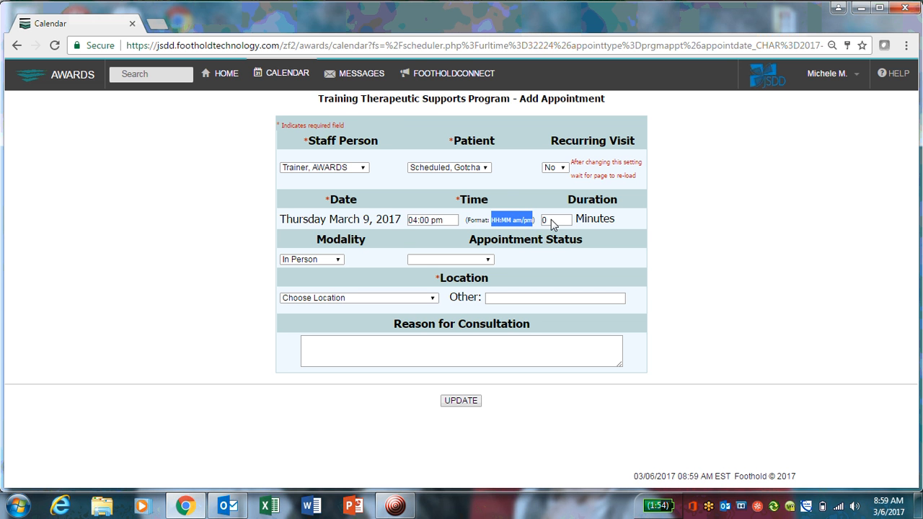
Set the duration to 30 minutes and keep the modality as In Person.
{"action": "left_click", "coordinate": [551, 219]}
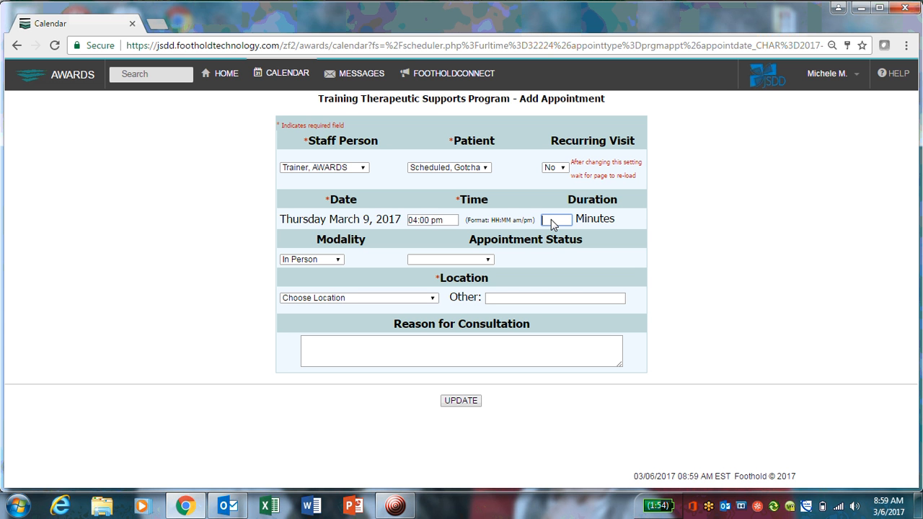
{"action": "type", "text": "30"}
{"action": "left_click", "coordinate": [342, 263]}
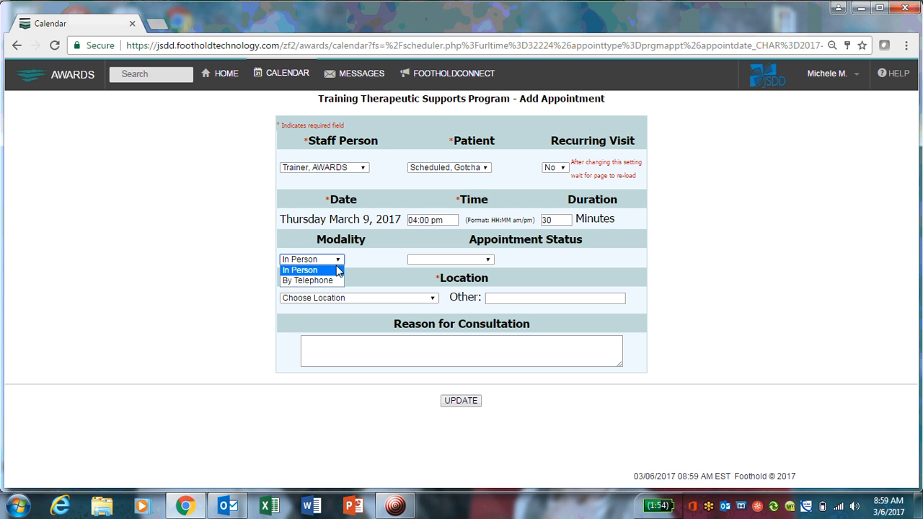
{"action": "left_click", "coordinate": [324, 268]}
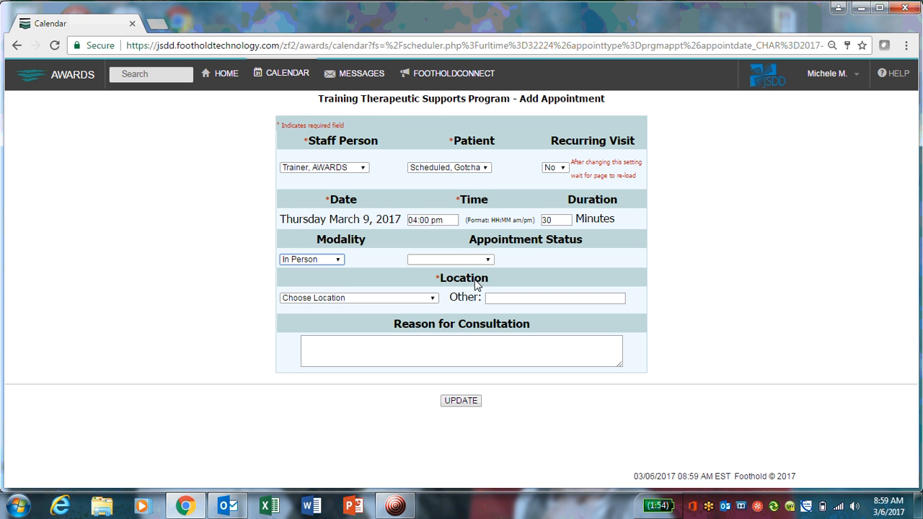
Review the Appointment Status options without choosing any of them.
{"action": "left_click", "coordinate": [488, 261]}
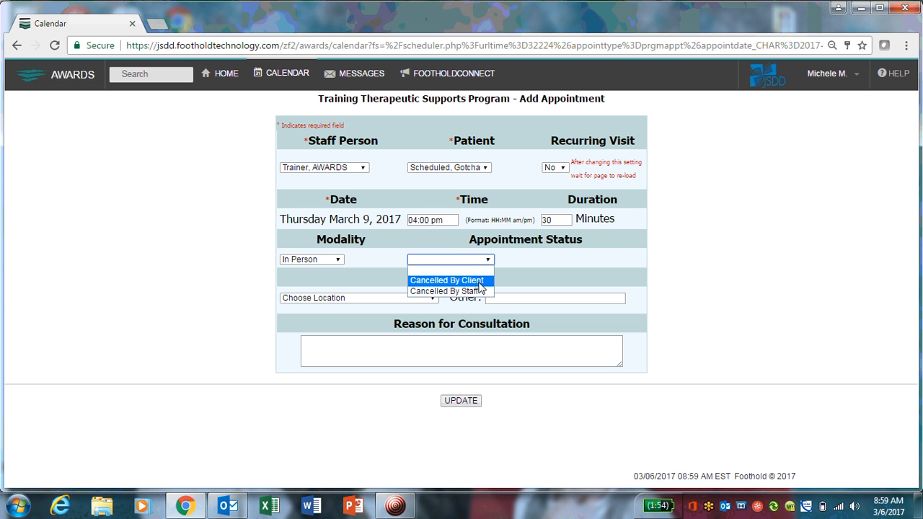
{"action": "left_click", "coordinate": [515, 267]}
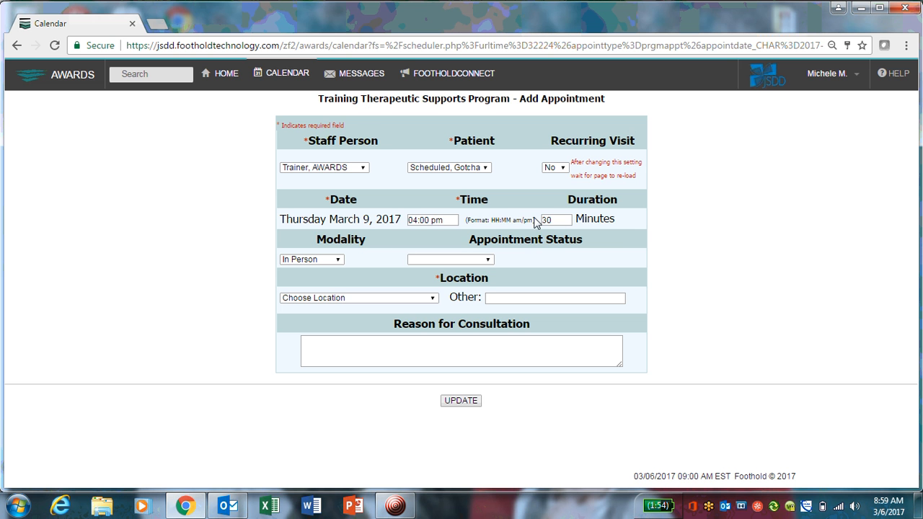
{"action": "left_click", "coordinate": [490, 261]}
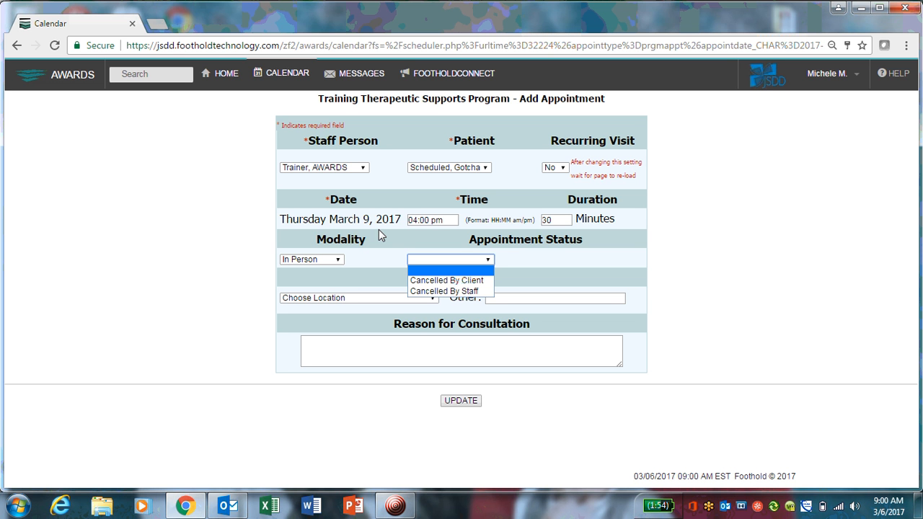
{"action": "left_click", "coordinate": [385, 258]}
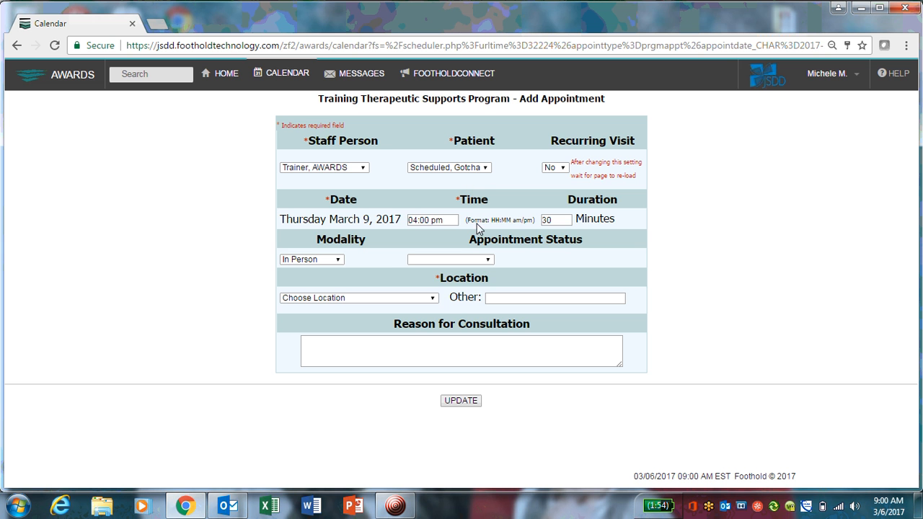
{"action": "left_click", "coordinate": [477, 259]}
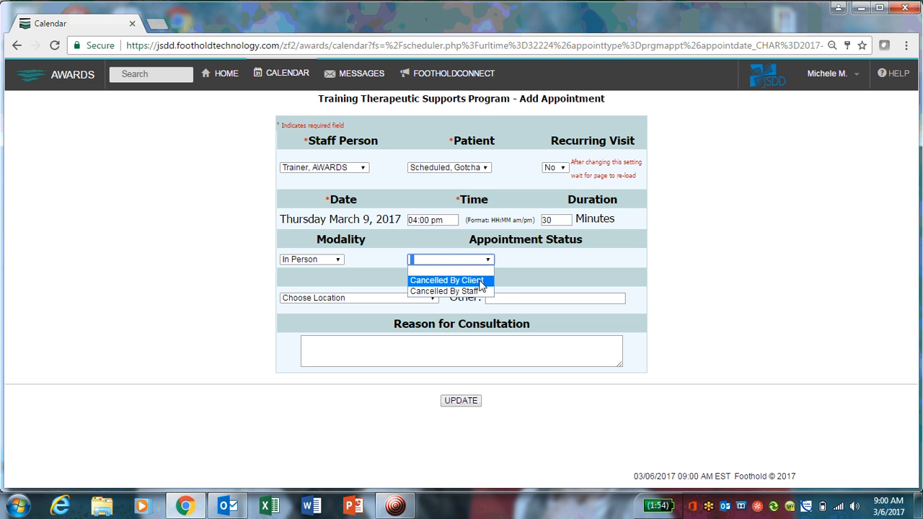
{"action": "left_click", "coordinate": [508, 267]}
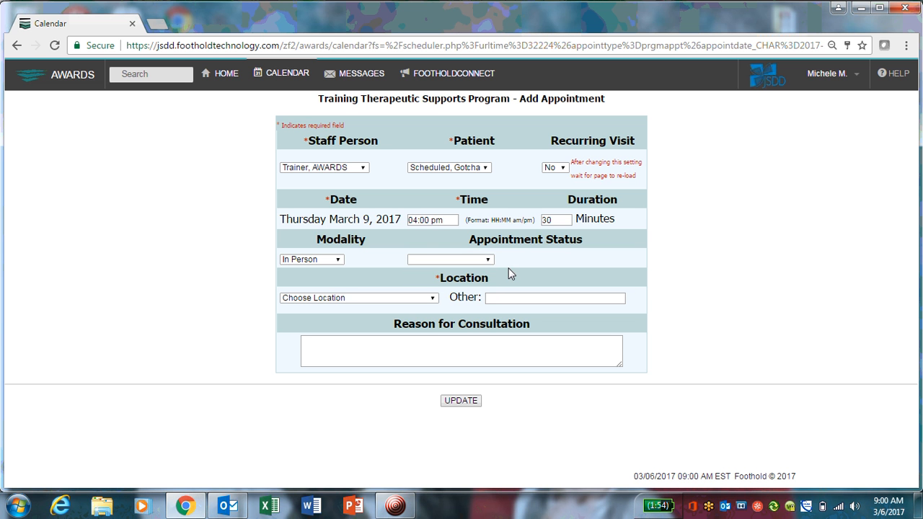
Set the location to Training Therapeutic Supports Program and enter Initial assessment as the reason for consultation.
{"action": "left_click", "coordinate": [389, 298]}
{"action": "left_click", "coordinate": [389, 350]}
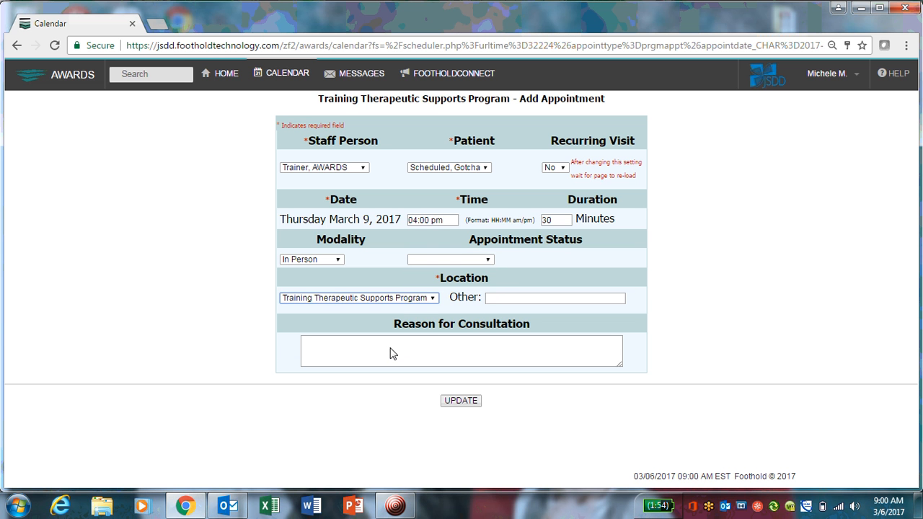
{"action": "left_click", "coordinate": [389, 353]}
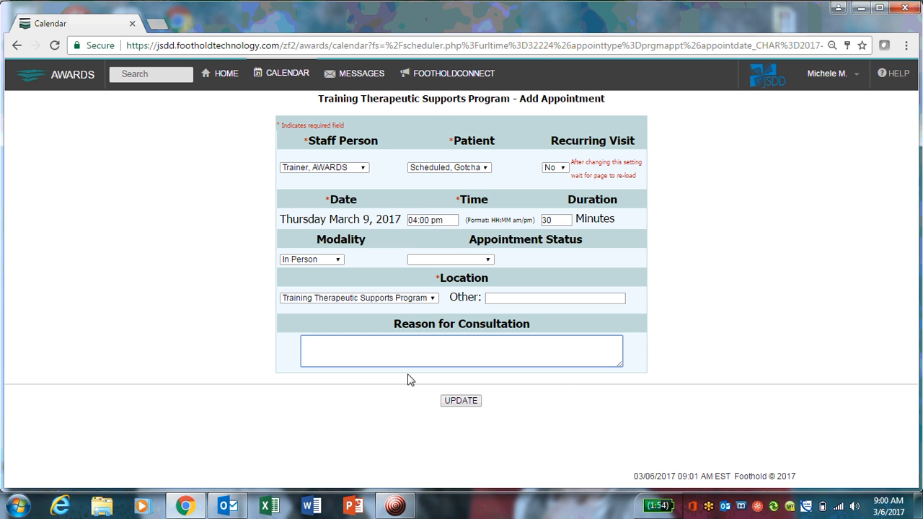
{"action": "type", "text": "Initial assessmeb"}
{"action": "key", "text": "BackSpace"}
{"action": "type", "text": "nt"}
Save the appointment, return to the calendar and display the trainer's two-week schedule.
{"action": "left_click", "coordinate": [472, 400]}
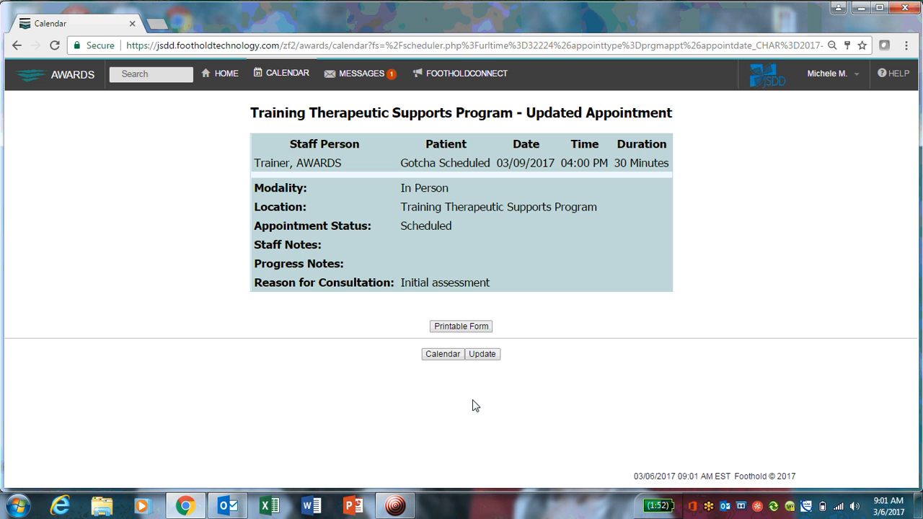
{"action": "left_click", "coordinate": [472, 328]}
{"action": "left_click", "coordinate": [447, 357]}
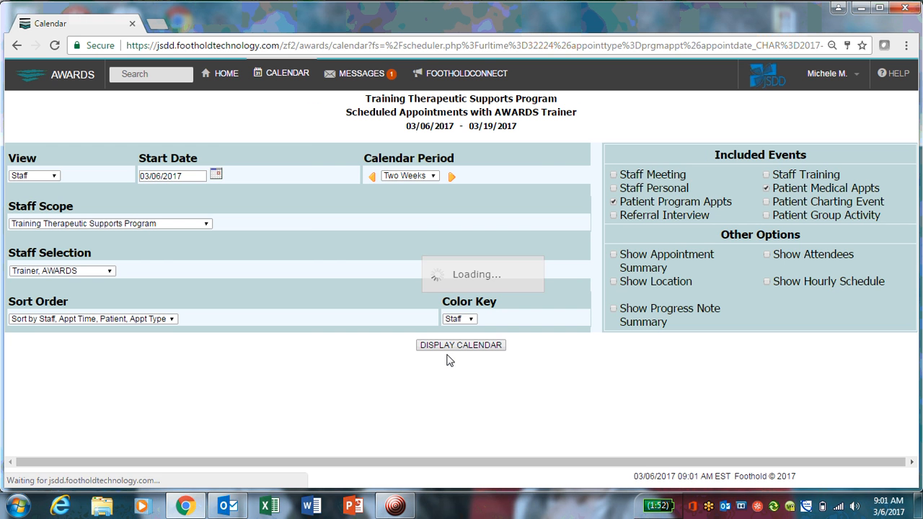
{"action": "left_click", "coordinate": [451, 346]}
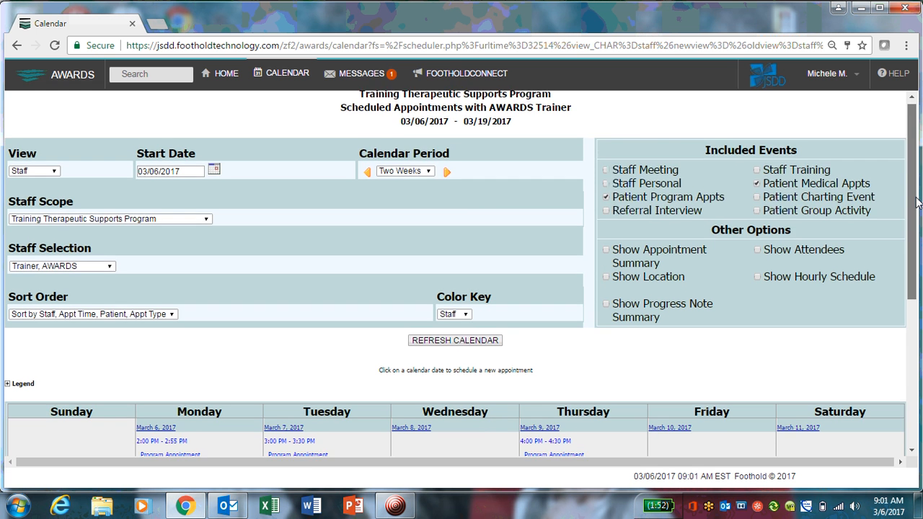
{"action": "left_click_drag", "start_coordinate": [917, 177], "coordinate": [918, 269]}
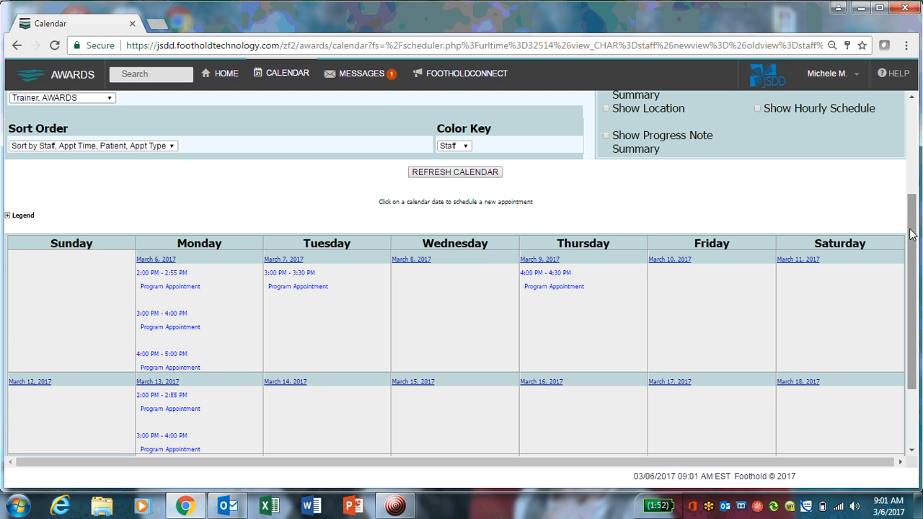
{"action": "left_click_drag", "start_coordinate": [911, 234], "coordinate": [919, 149]}
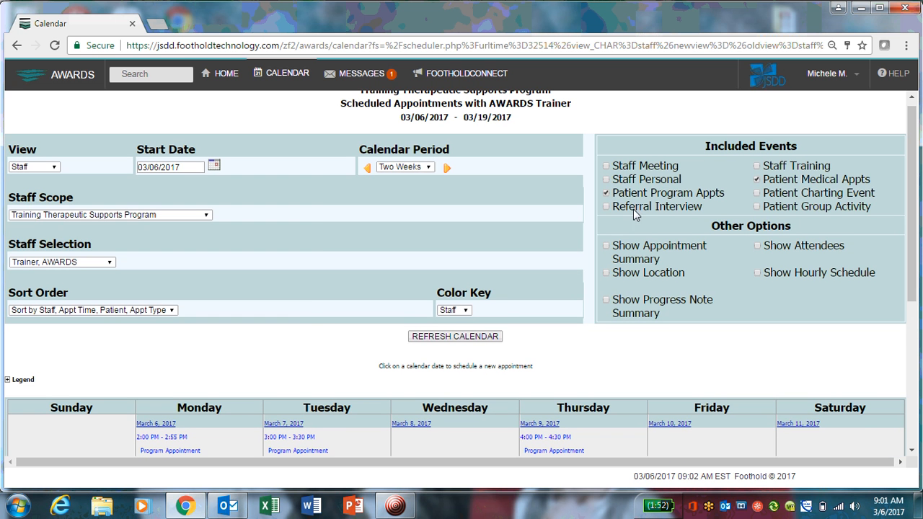
Change the start date to 03/02/2017 through the date picker and refresh the calendar.
{"action": "left_click", "coordinate": [215, 167]}
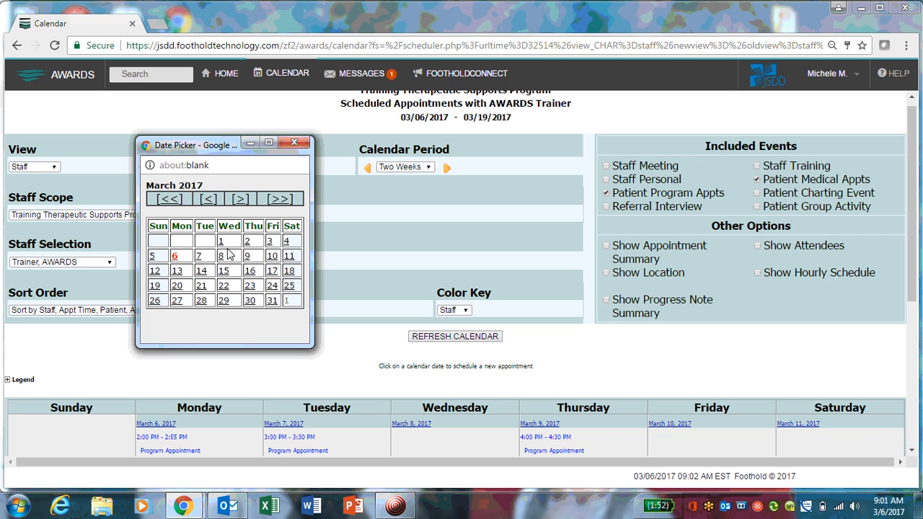
{"action": "left_click", "coordinate": [248, 243]}
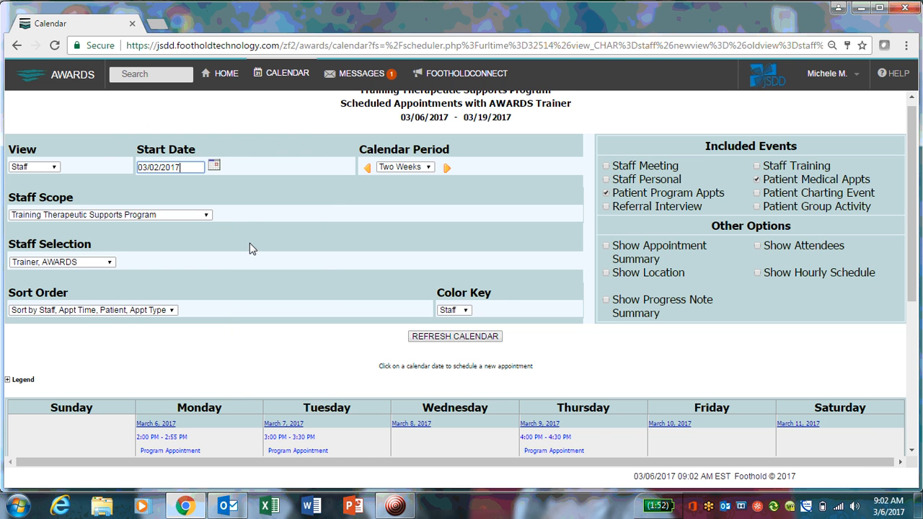
{"action": "left_click", "coordinate": [432, 337]}
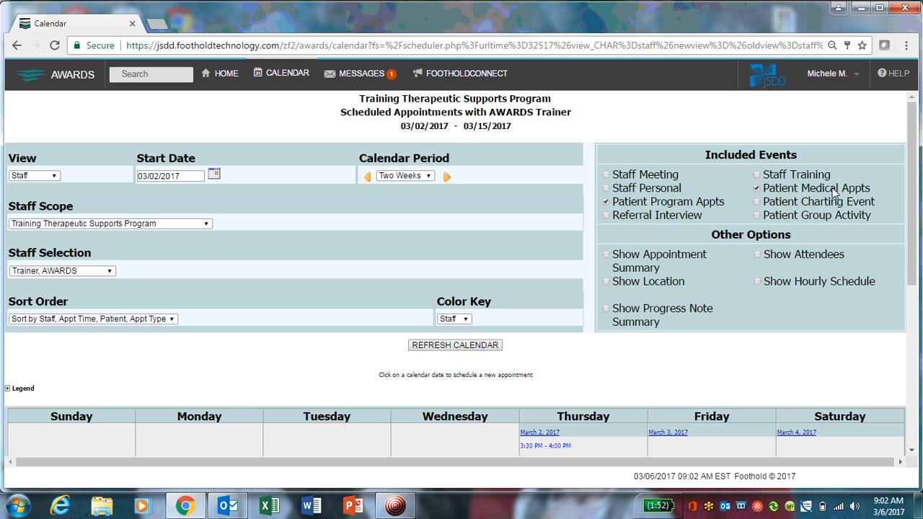
{"action": "left_click_drag", "start_coordinate": [917, 148], "coordinate": [917, 176]}
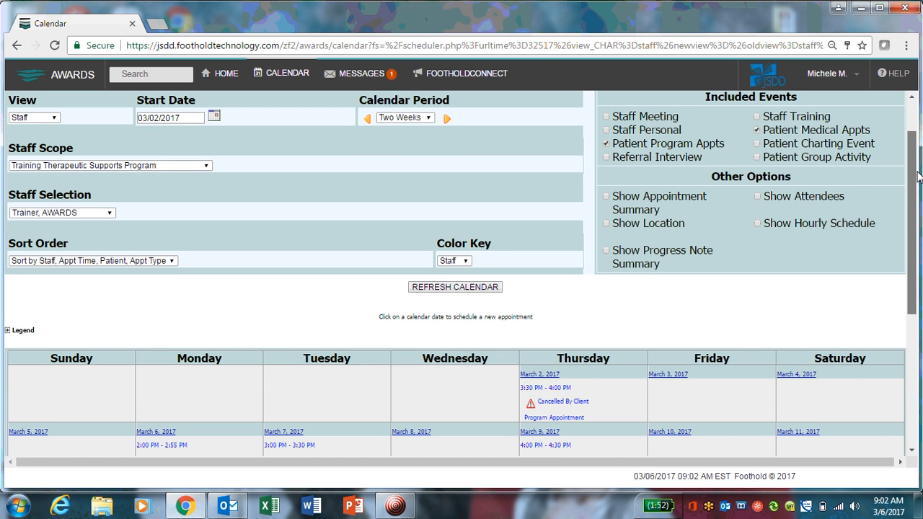
Open a new program appointment for Sunday March 5, 2017 on the trainer's calendar.
{"action": "scroll", "coordinate": [917, 177], "scroll_direction": "down", "scroll_amount": 2}
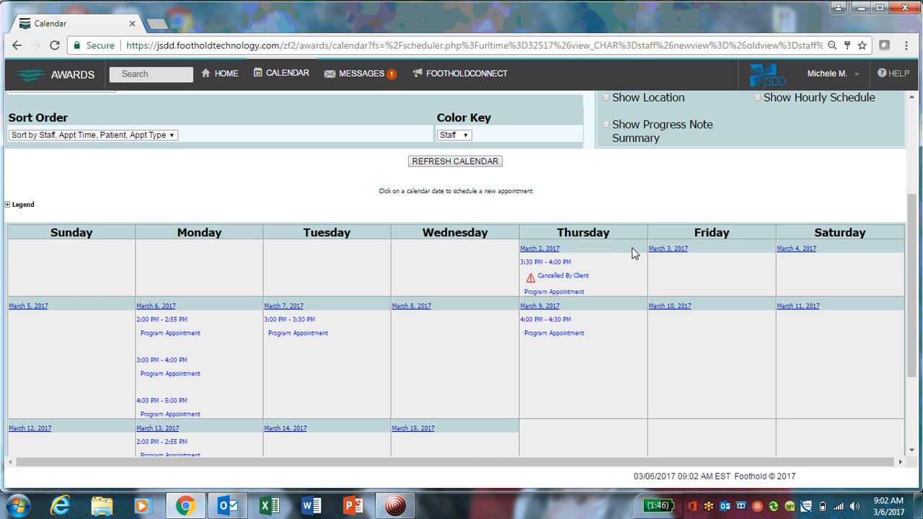
{"action": "left_click", "coordinate": [25, 306]}
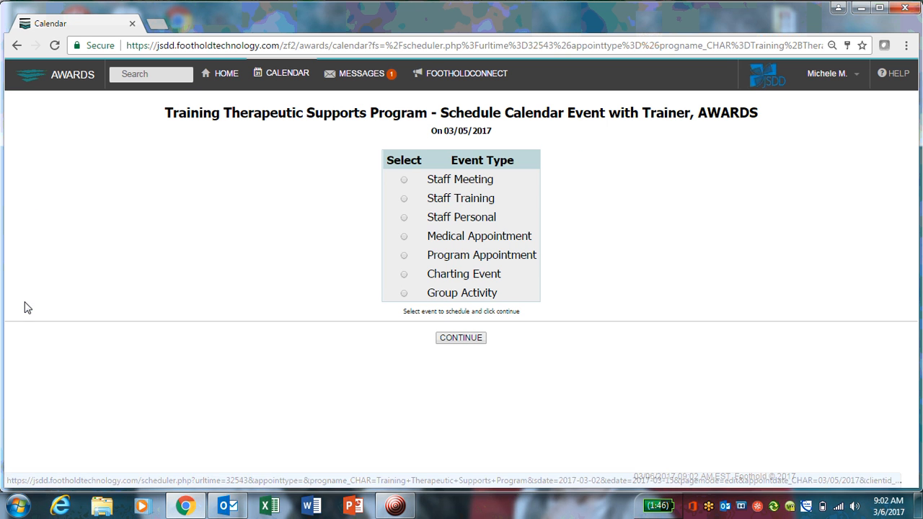
{"action": "left_click", "coordinate": [404, 255]}
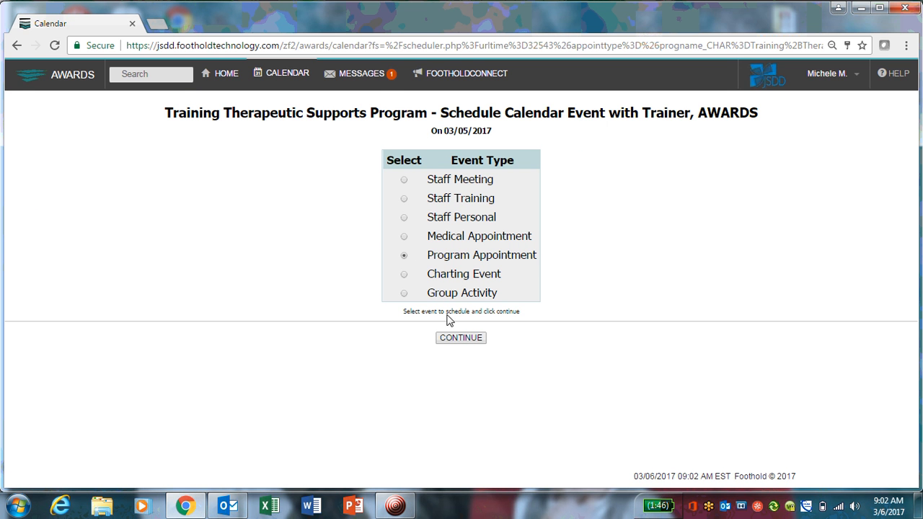
{"action": "left_click", "coordinate": [457, 339]}
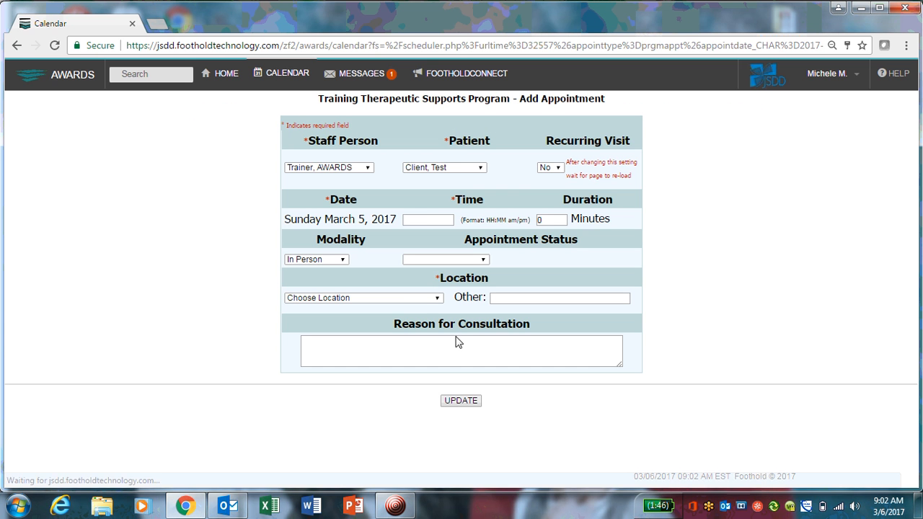
Set the appointment time to 05:00 pm and the duration to 60 minutes.
{"action": "left_click", "coordinate": [426, 220]}
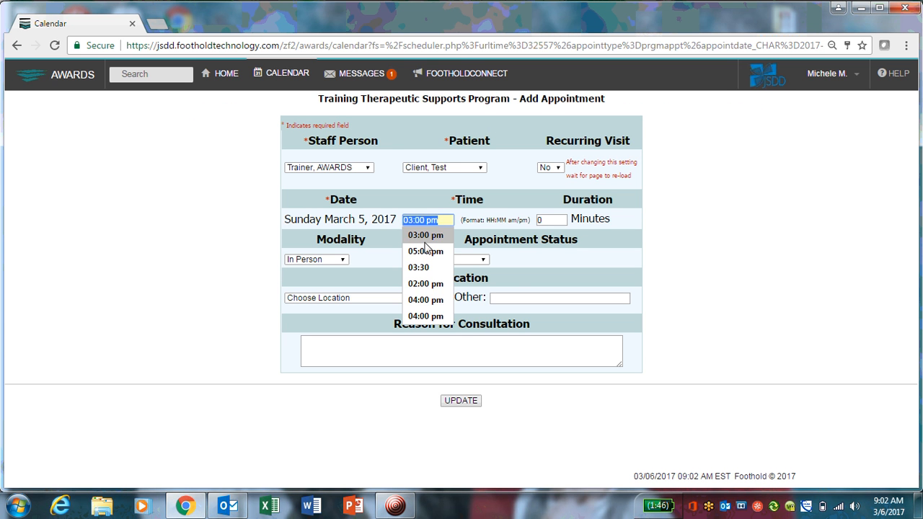
{"action": "left_click", "coordinate": [426, 251]}
{"action": "double_click", "coordinate": [551, 220]}
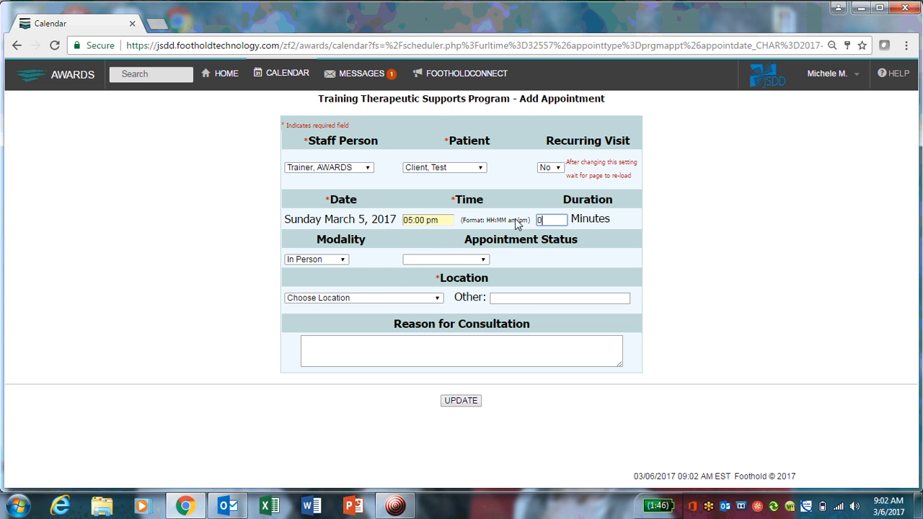
{"action": "left_click", "coordinate": [546, 220]}
{"action": "type", "text": "60"}
Choose Training Therapeutic Supports Program as the location and enter Initial assessment as the reason for consultation.
{"action": "left_click", "coordinate": [360, 281]}
{"action": "left_click", "coordinate": [371, 298]}
{"action": "left_click", "coordinate": [361, 350]}
{"action": "left_click", "coordinate": [356, 360]}
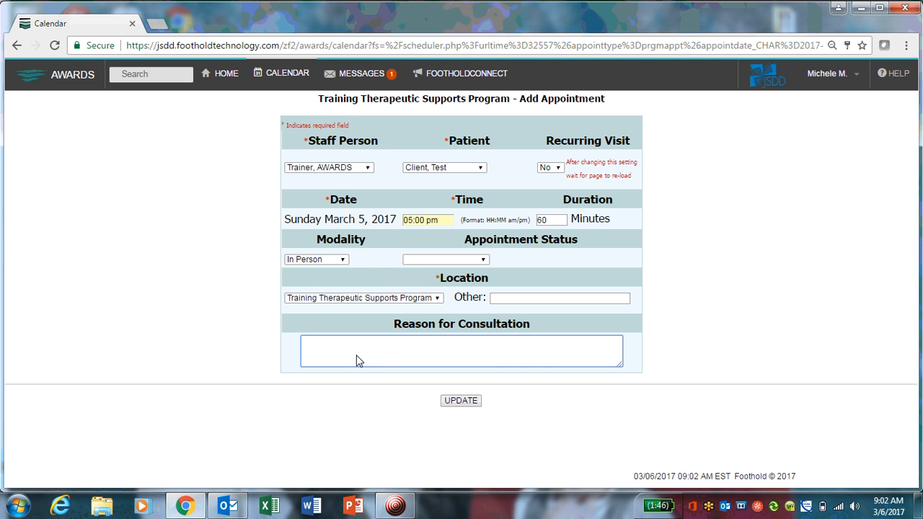
{"action": "type", "text": "Iniital"}
{"action": "key", "text": "BackSpace"}
{"action": "key", "text": "BackSpace"}
{"action": "key", "text": "BackSpace"}
{"action": "key", "text": "BackSpace"}
{"action": "type", "text": "tial assessment"}
Save the appointment, go back to the calendar and review the trainer's two-week schedule.
{"action": "left_click", "coordinate": [444, 401]}
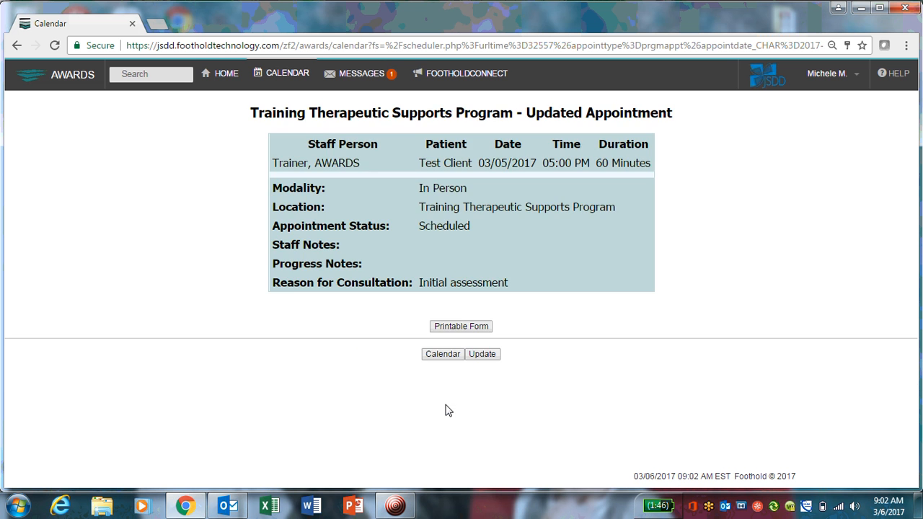
{"action": "left_click", "coordinate": [442, 354]}
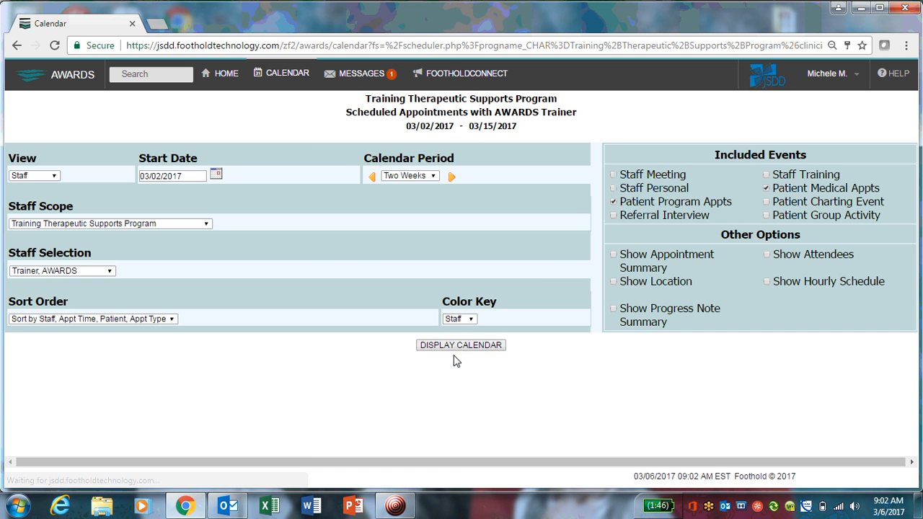
{"action": "left_click", "coordinate": [458, 346]}
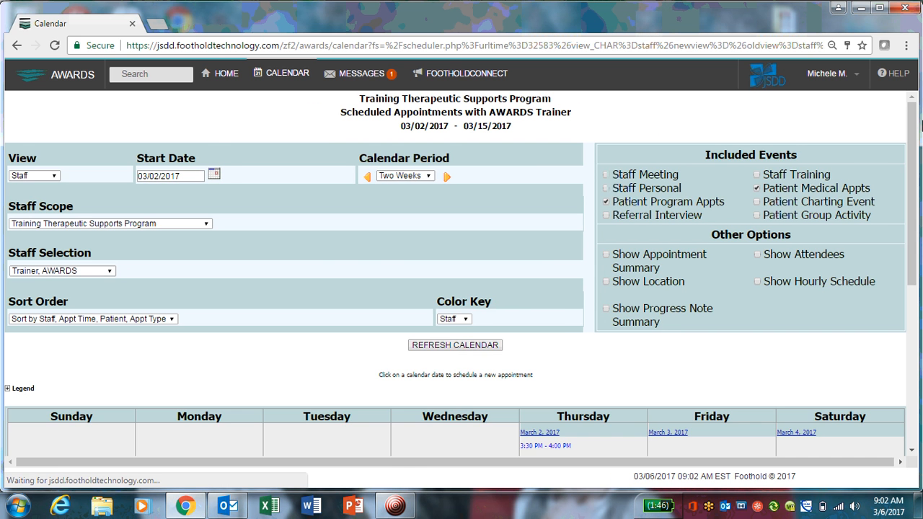
{"action": "left_click_drag", "start_coordinate": [911, 124], "coordinate": [900, 261]}
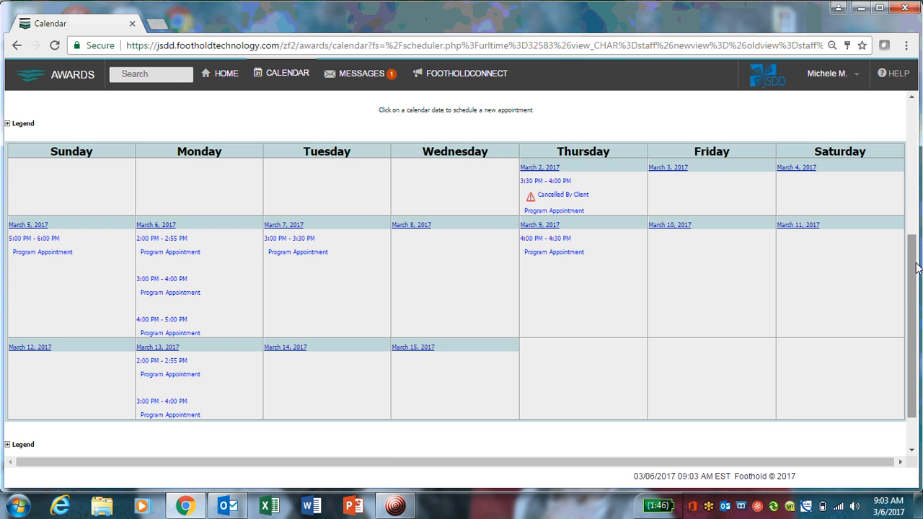
{"action": "left_click_drag", "start_coordinate": [917, 268], "coordinate": [920, 128]}
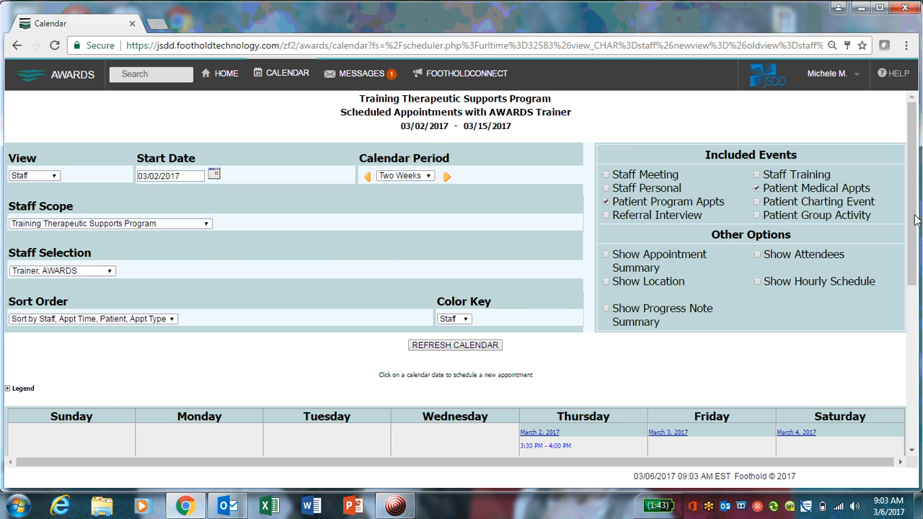
{"action": "scroll", "coordinate": [524, 326], "scroll_direction": "down", "scroll_amount": 4}
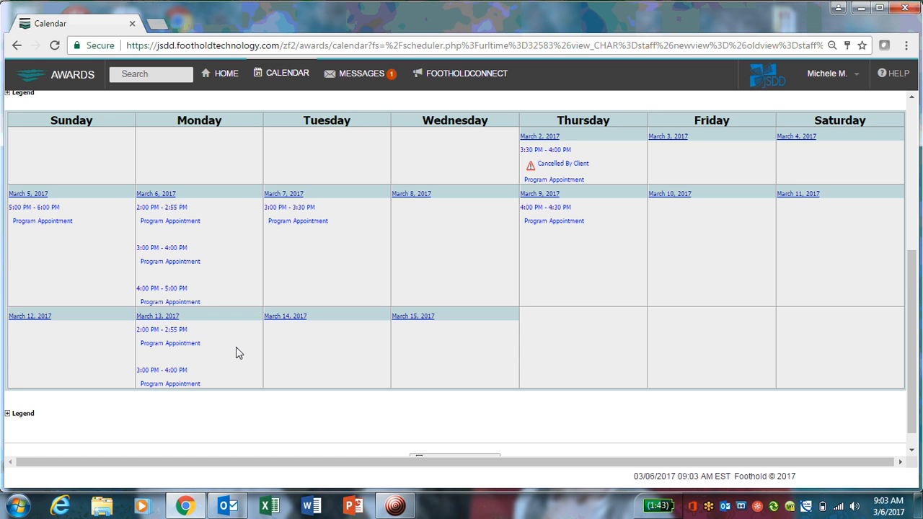
{"action": "scroll", "coordinate": [915, 272], "scroll_direction": "up", "scroll_amount": 1}
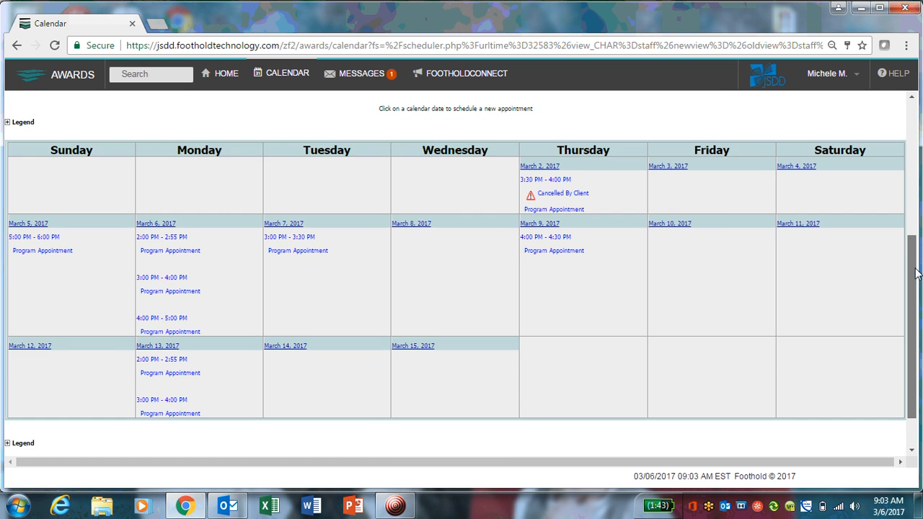
{"action": "scroll", "coordinate": [916, 272], "scroll_direction": "up", "scroll_amount": 4}
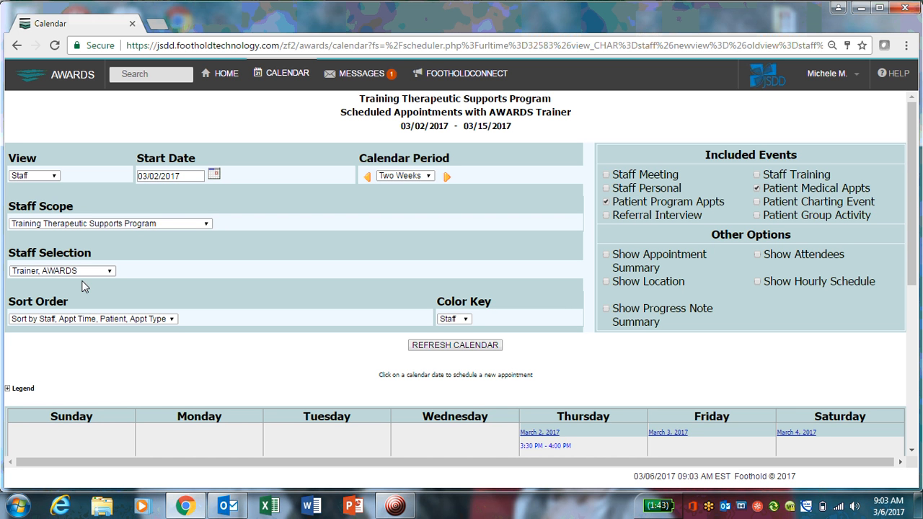
Switch the calendar view to Patient and display the patient calendar.
{"action": "left_click", "coordinate": [55, 179]}
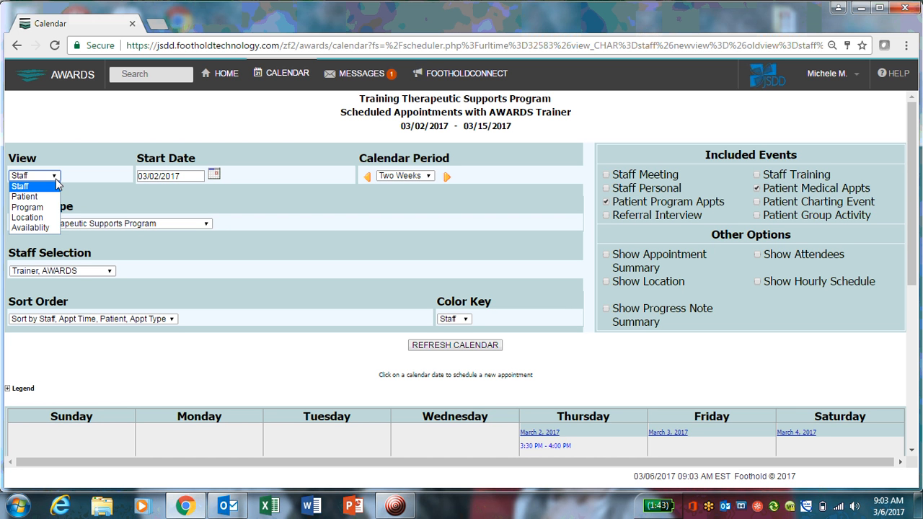
{"action": "left_click", "coordinate": [48, 197]}
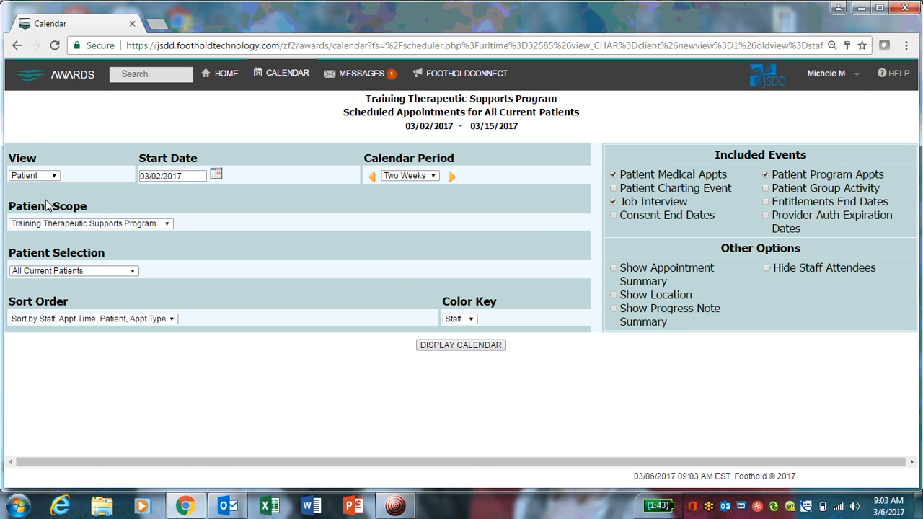
{"action": "left_click", "coordinate": [447, 346]}
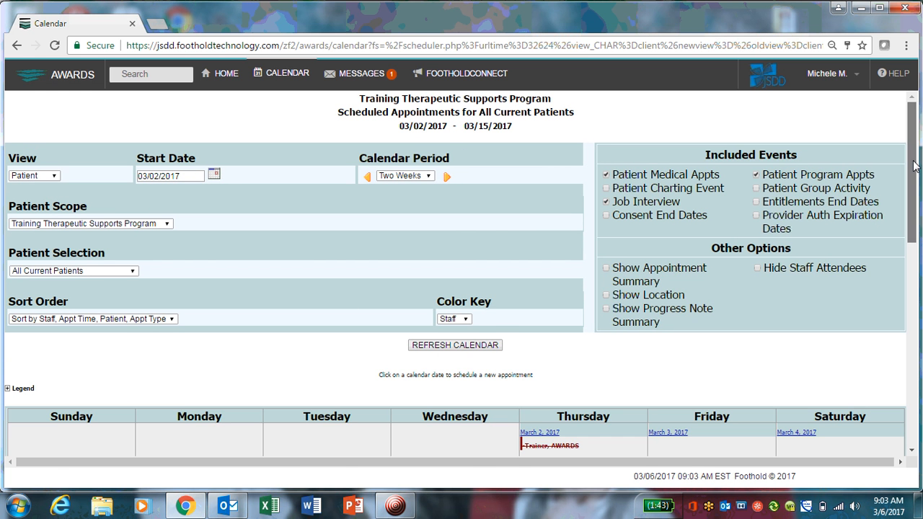
{"action": "left_click_drag", "start_coordinate": [909, 169], "coordinate": [912, 286]}
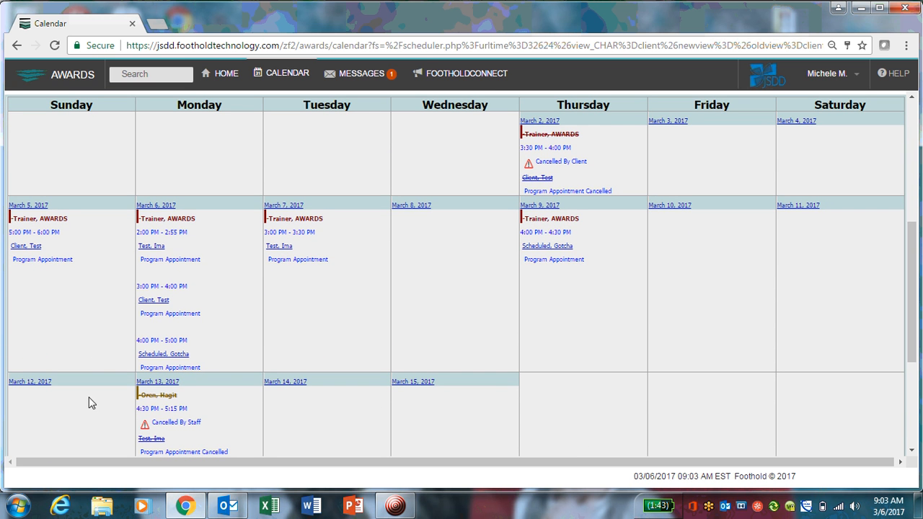
Open the client's March 5 appointment and set its appointment status to Kept.
{"action": "left_click", "coordinate": [29, 246]}
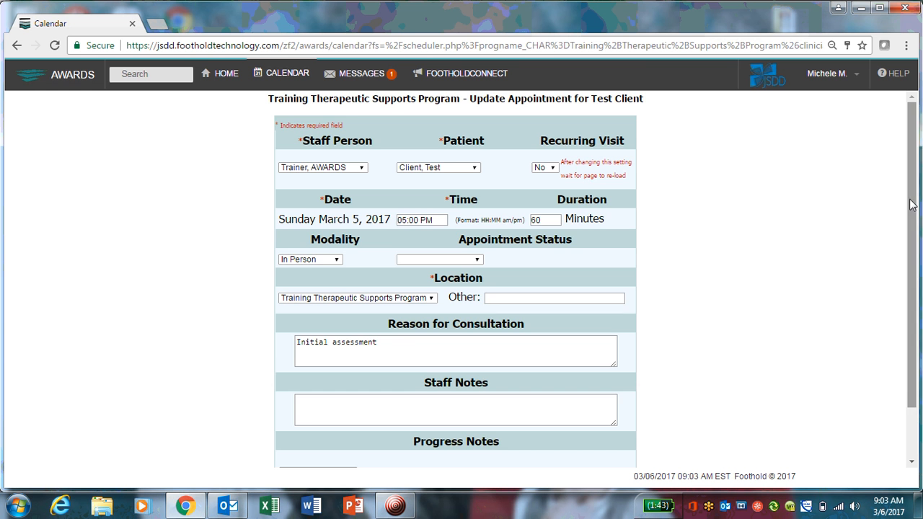
{"action": "scroll", "coordinate": [911, 238], "scroll_direction": "down", "scroll_amount": 1}
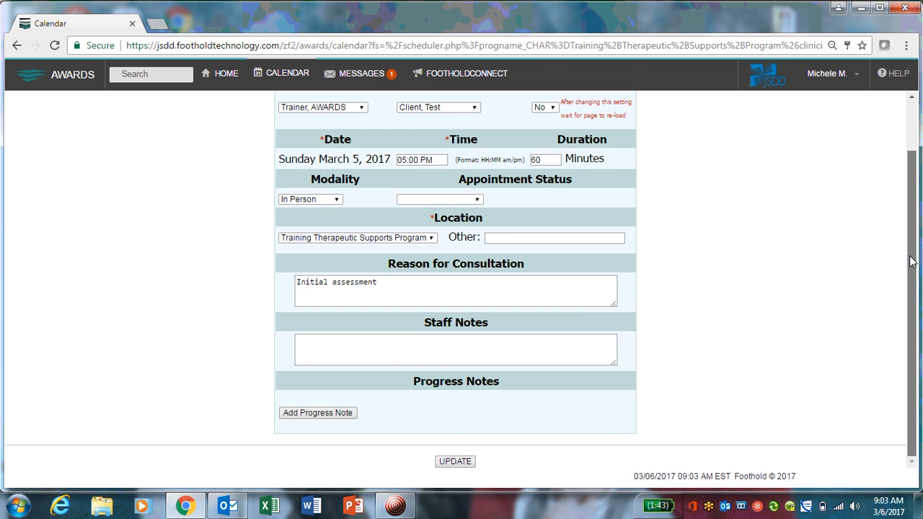
{"action": "left_click_drag", "start_coordinate": [911, 254], "coordinate": [911, 249]}
{"action": "scroll", "coordinate": [911, 248], "scroll_direction": "up", "scroll_amount": 1}
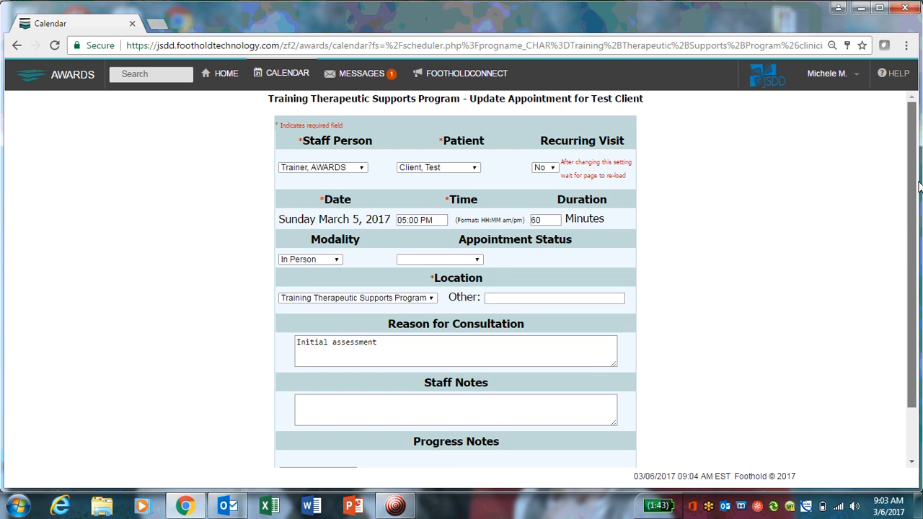
{"action": "left_click", "coordinate": [476, 262]}
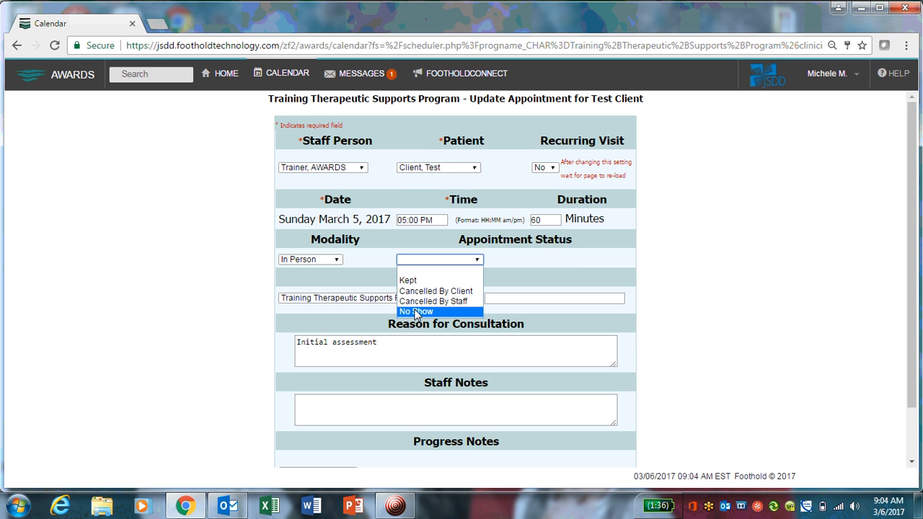
{"action": "left_click", "coordinate": [435, 281]}
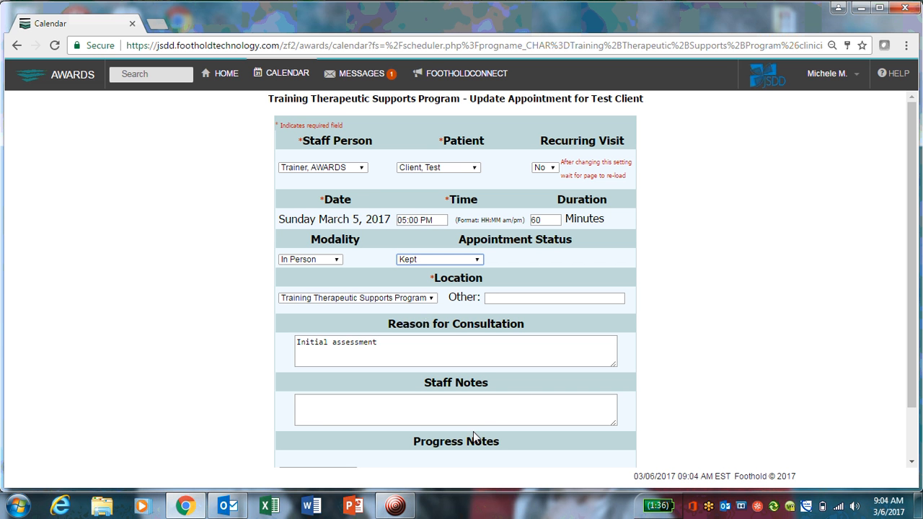
Add a progress note to the appointment with service type OT and location This Program Site.
{"action": "left_click", "coordinate": [488, 412]}
{"action": "scroll", "coordinate": [912, 288], "scroll_direction": "down", "scroll_amount": 2}
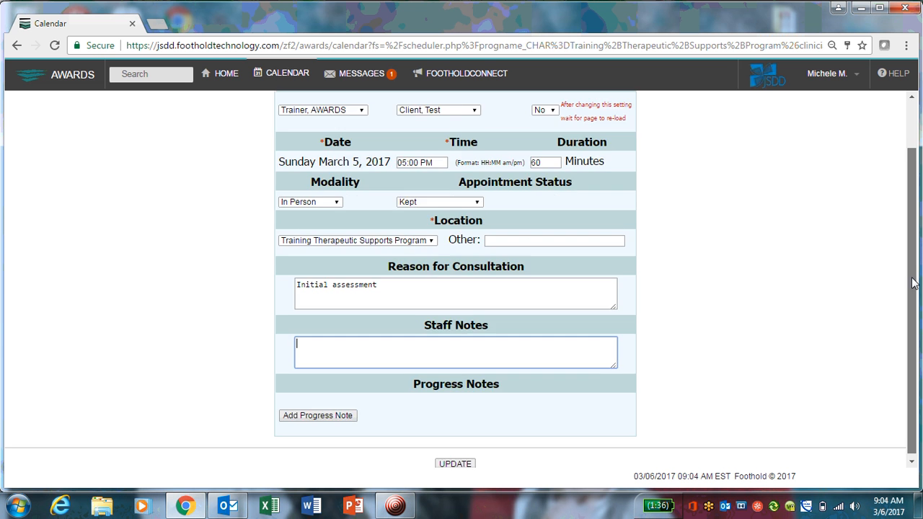
{"action": "left_click", "coordinate": [322, 416]}
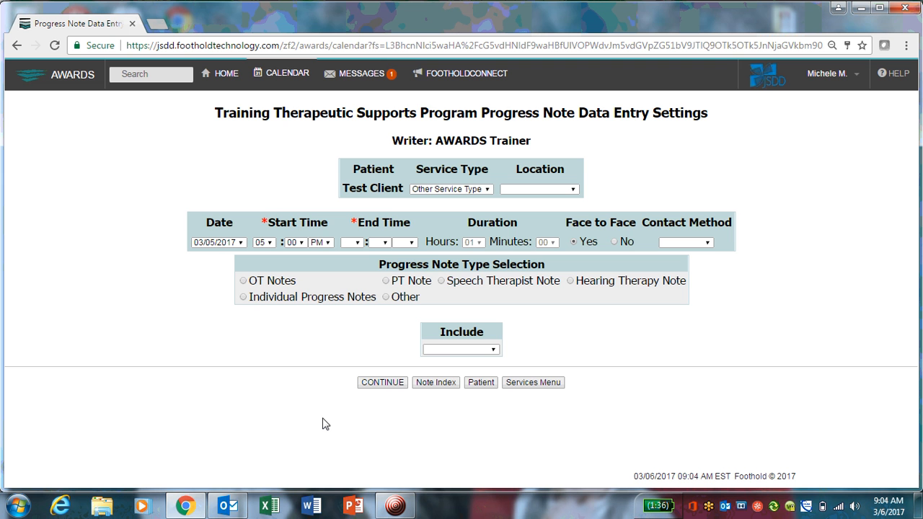
{"action": "left_click", "coordinate": [480, 190]}
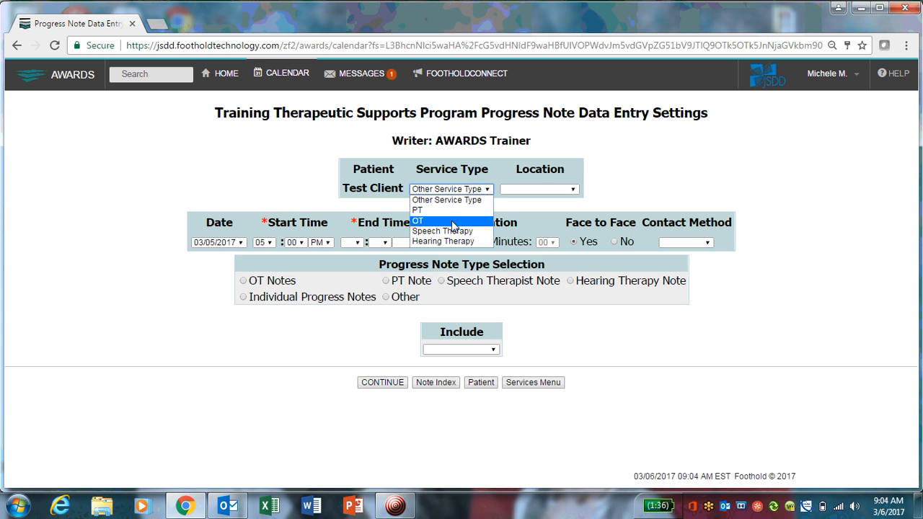
{"action": "left_click", "coordinate": [452, 222]}
{"action": "left_click", "coordinate": [535, 190]}
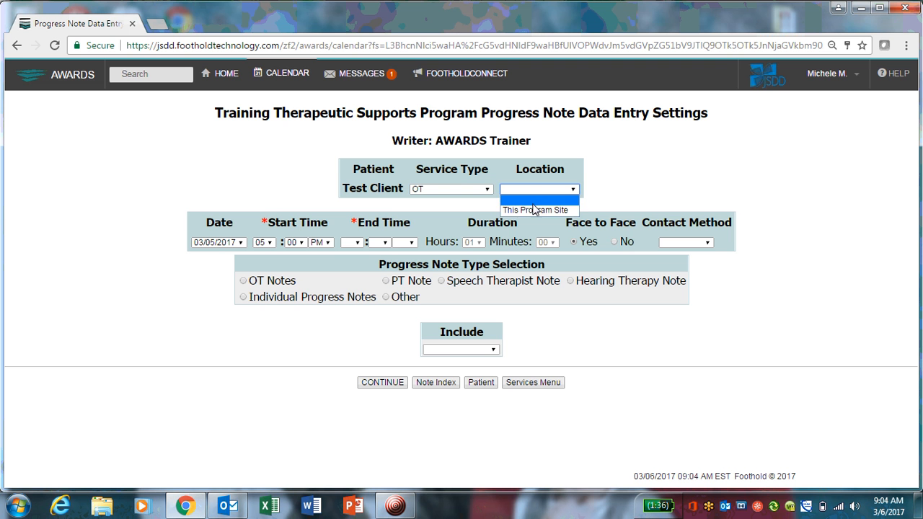
{"action": "left_click", "coordinate": [535, 210]}
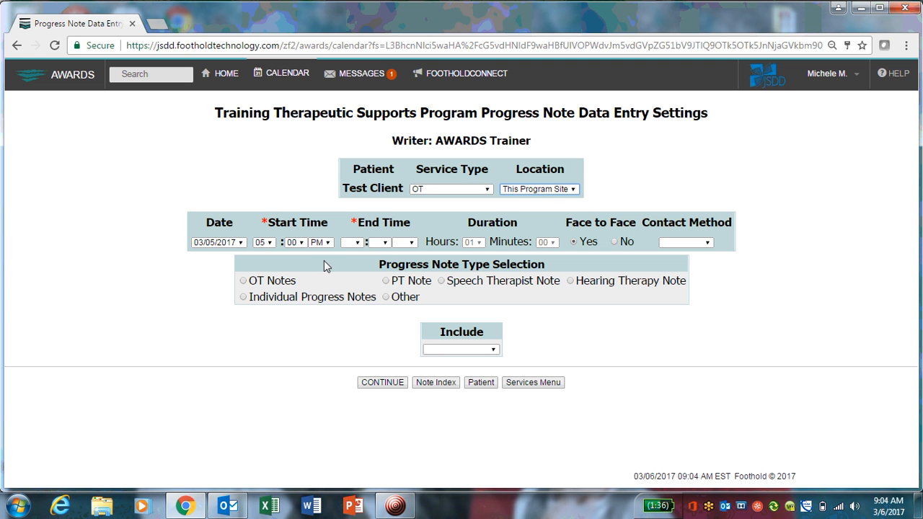
Set the progress note's end time to 06:00 PM and the contact method to In person.
{"action": "left_click", "coordinate": [351, 243]}
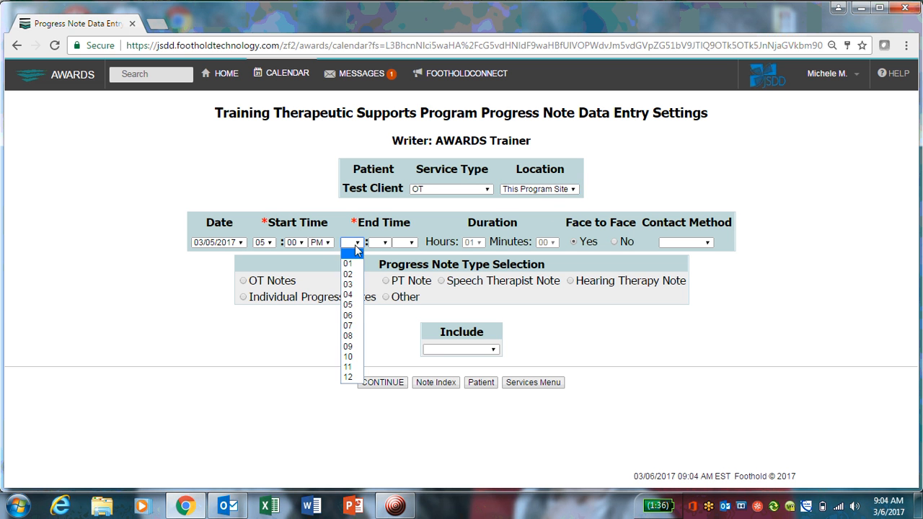
{"action": "left_click", "coordinate": [347, 315]}
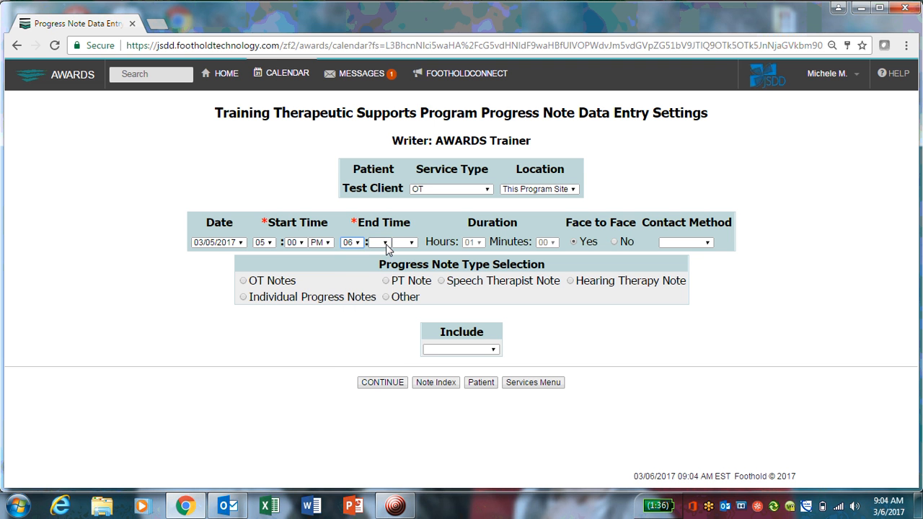
{"action": "left_click", "coordinate": [384, 243]}
{"action": "left_click", "coordinate": [375, 263]}
{"action": "left_click", "coordinate": [405, 243]}
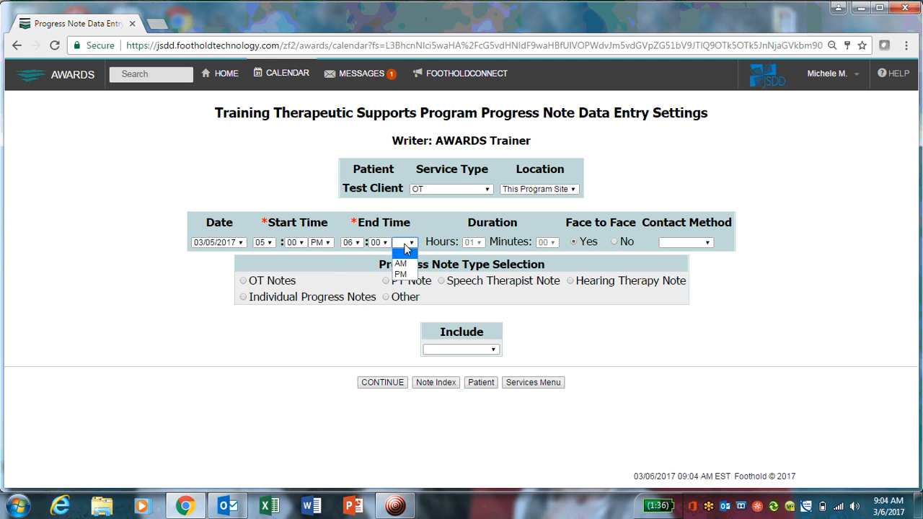
{"action": "left_click", "coordinate": [400, 275]}
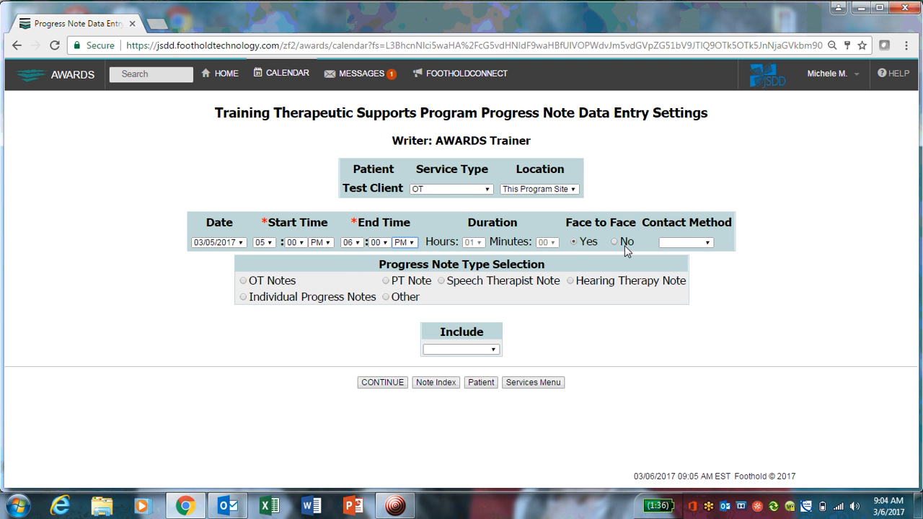
{"action": "left_click", "coordinate": [683, 243]}
{"action": "left_click", "coordinate": [680, 263]}
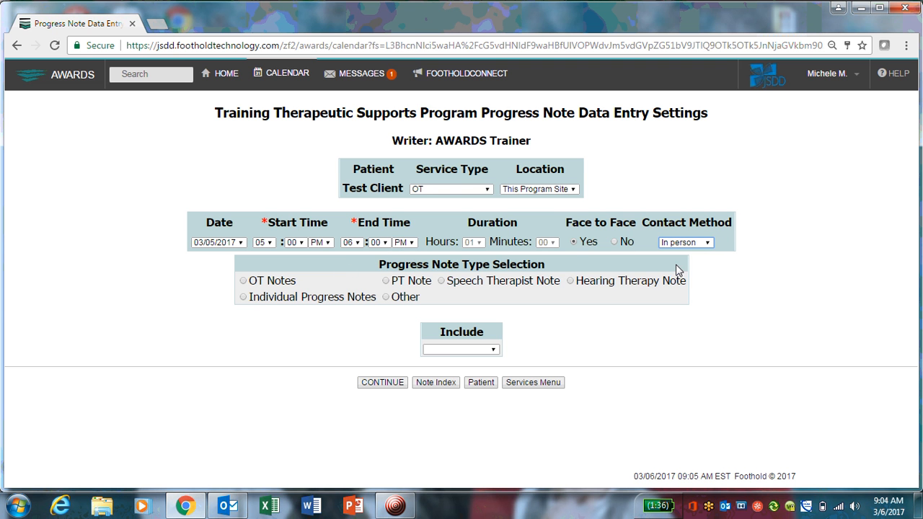
Choose OT Notes as the progress note type and continue to the note entry page.
{"action": "left_click", "coordinate": [243, 281]}
{"action": "left_click", "coordinate": [464, 353]}
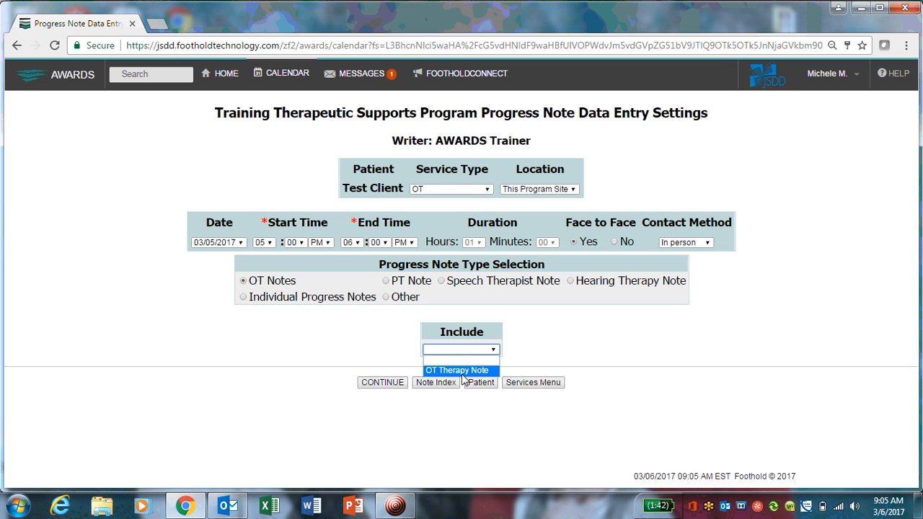
{"action": "left_click", "coordinate": [594, 319]}
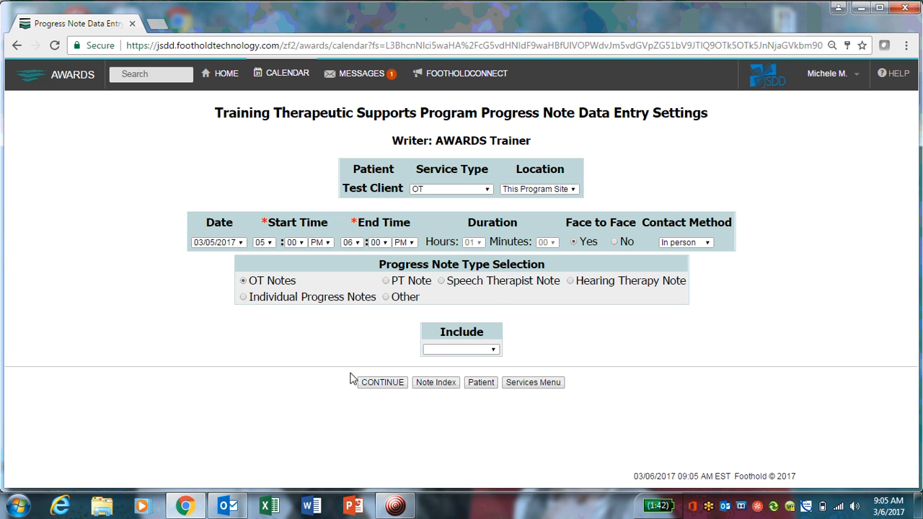
{"action": "left_click", "coordinate": [384, 383]}
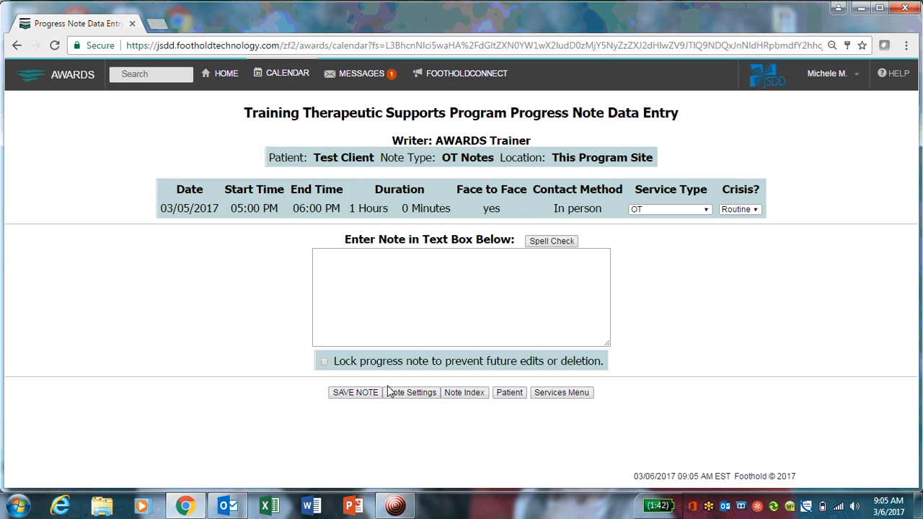
Write the progress note text "Appointment kept" and save the note.
{"action": "left_click", "coordinate": [425, 265]}
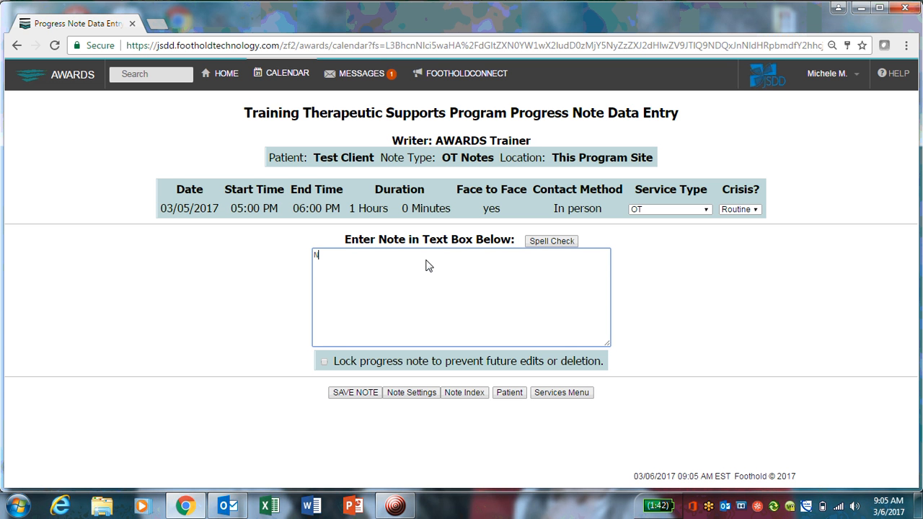
{"action": "type", "text": "Appointment kept"}
{"action": "left_click", "coordinate": [356, 392]}
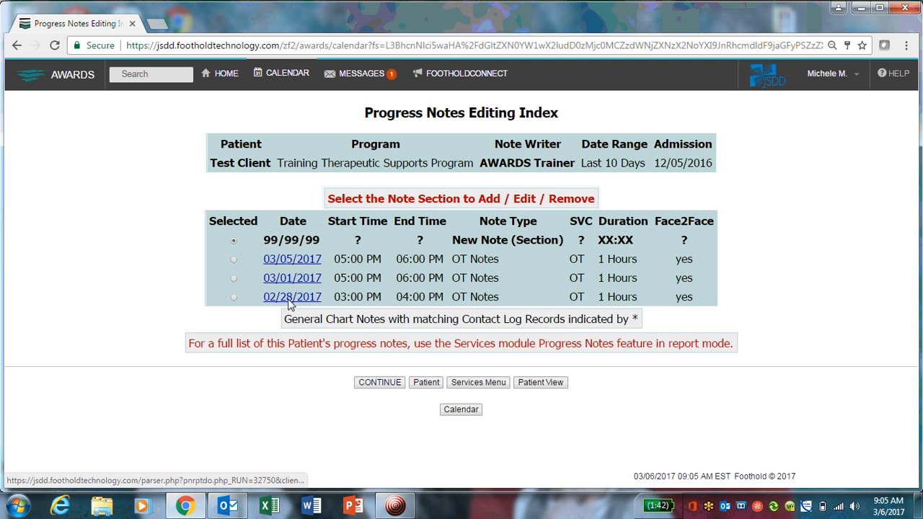
Return to the appointment from the calendar and review its details and attached OT progress note.
{"action": "left_click", "coordinate": [467, 411]}
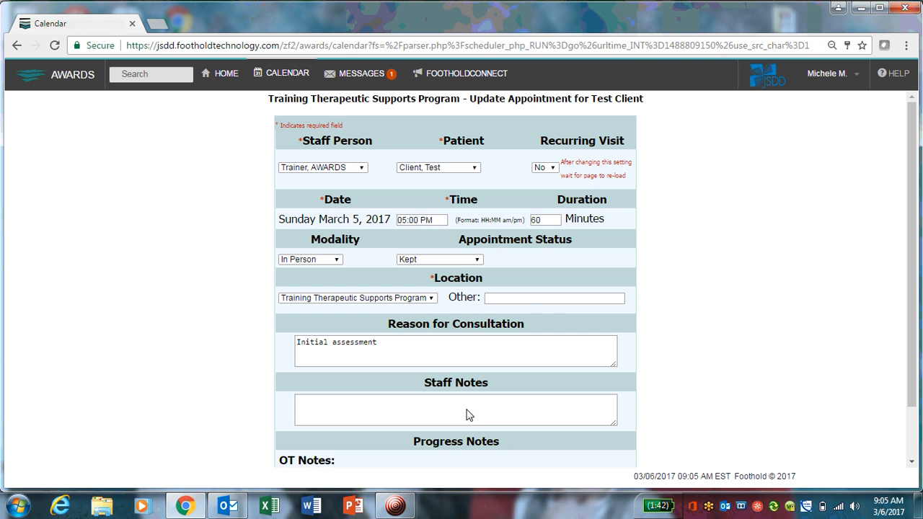
{"action": "left_click_drag", "start_coordinate": [914, 187], "coordinate": [921, 156]}
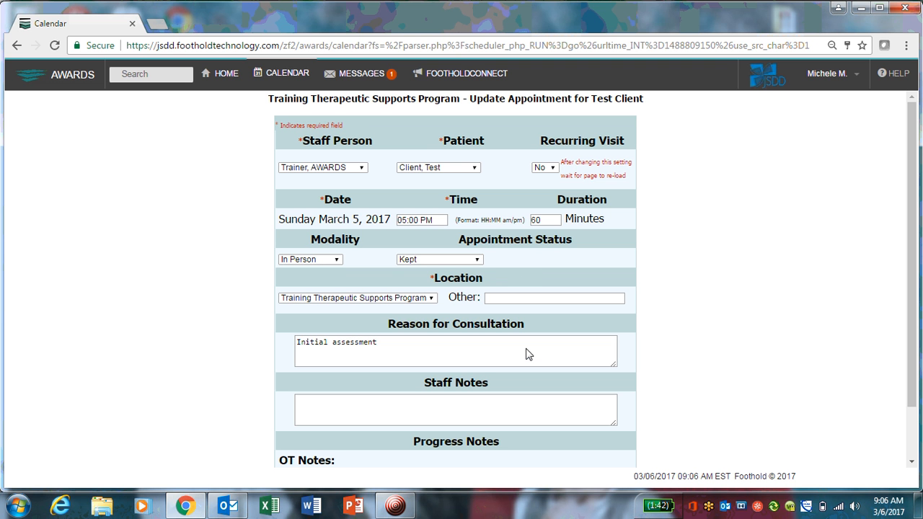
{"action": "scroll", "coordinate": [912, 228], "scroll_direction": "down", "scroll_amount": 1}
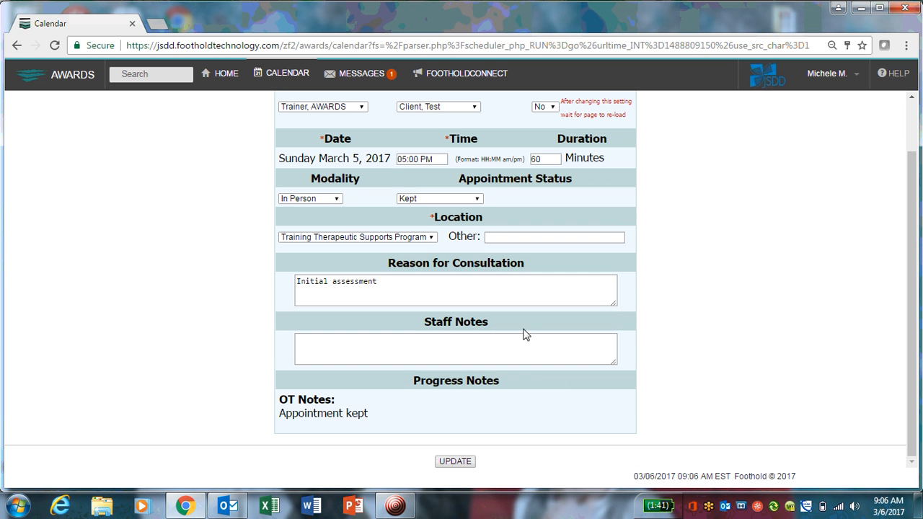
{"action": "scroll", "coordinate": [917, 180], "scroll_direction": "up", "scroll_amount": 1}
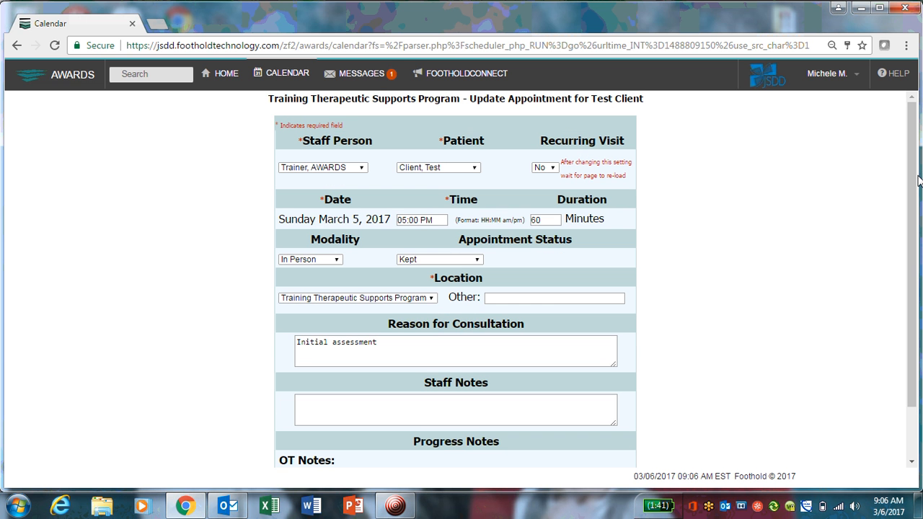